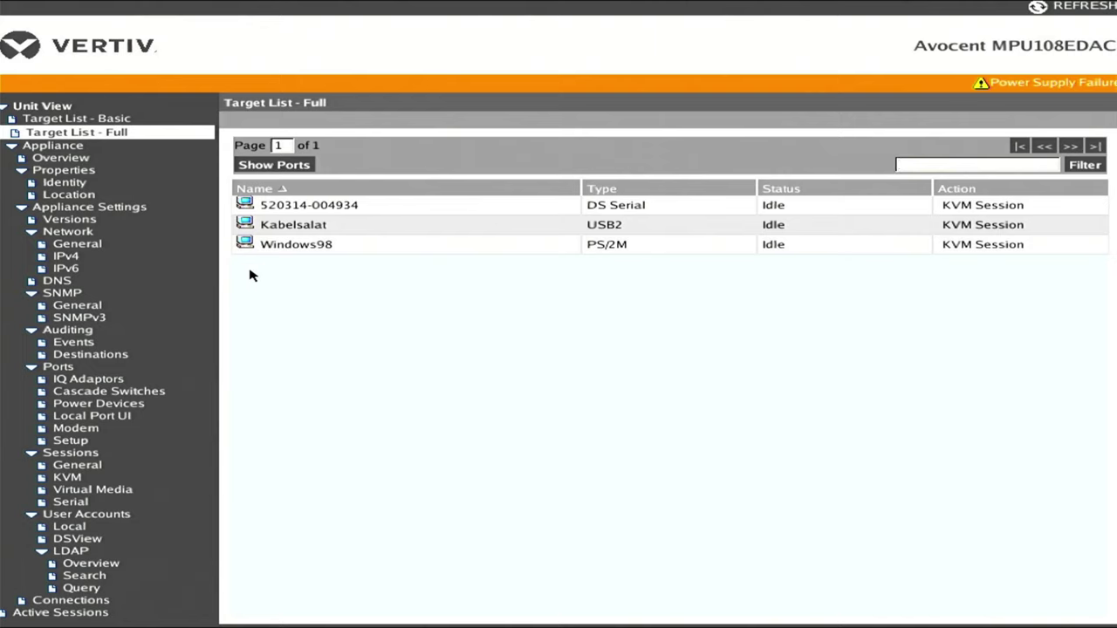
Step: Examine the appliance overview, the firmware upgrade methods, the firmware versions and the IPv4 settings
left_click(44, 158)
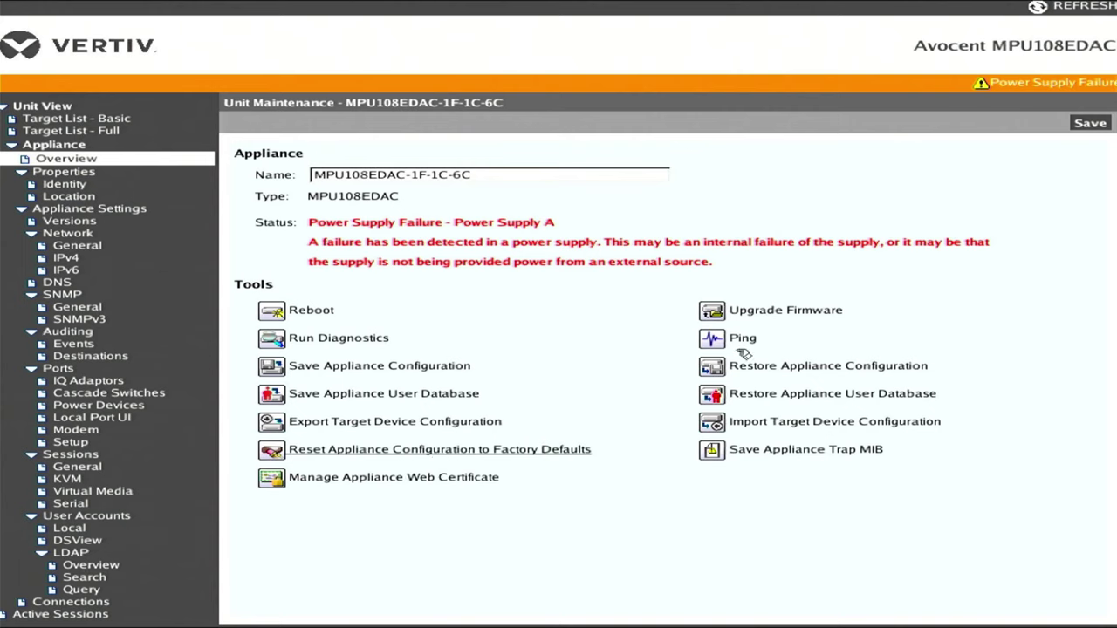
left_click(752, 310)
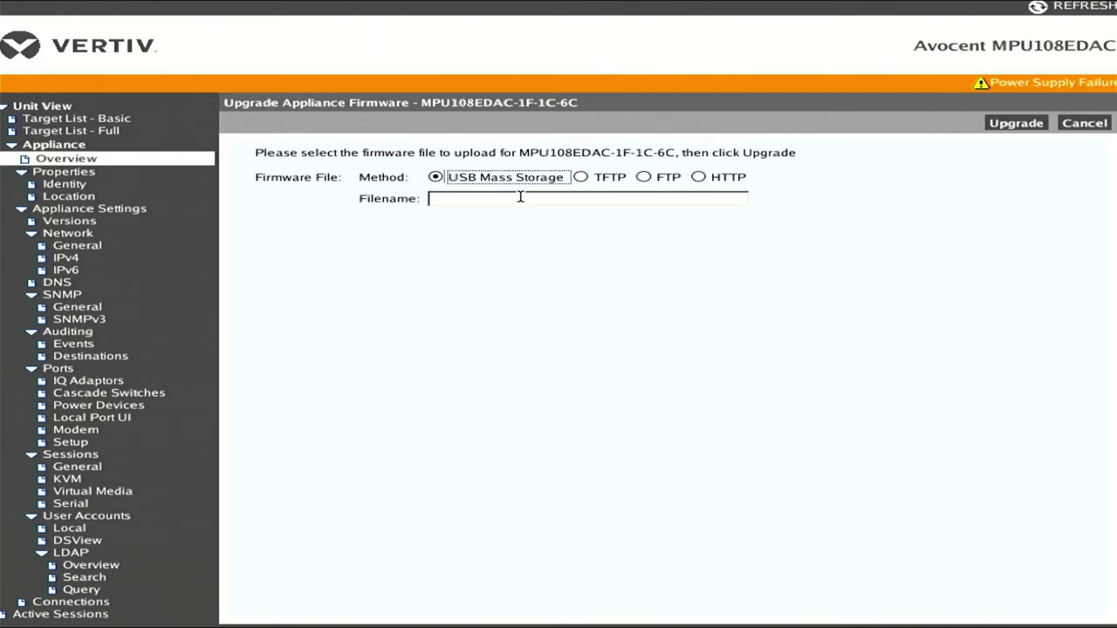
left_click(64, 220)
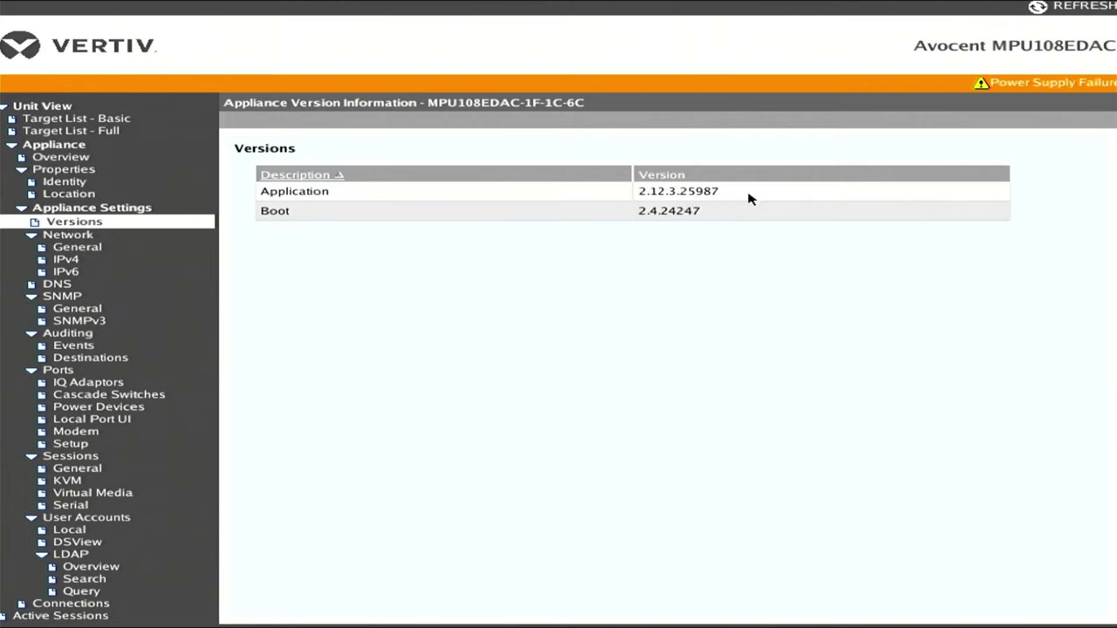
left_click(55, 259)
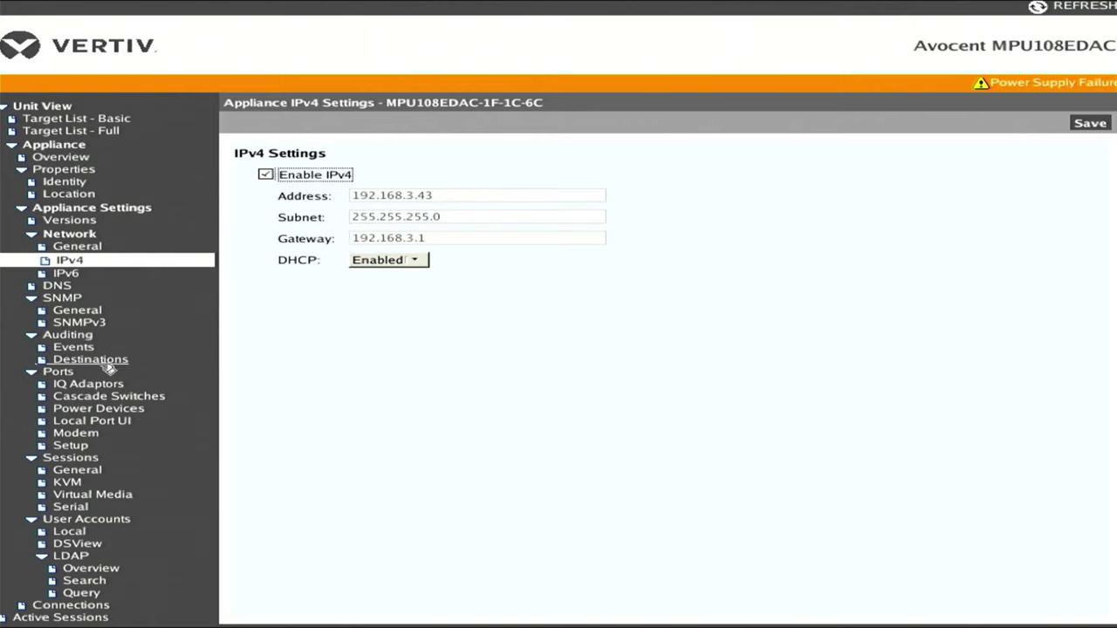
Step: Review the full list of audited events and the SNMP trap and syslog destinations
left_click(73, 347)
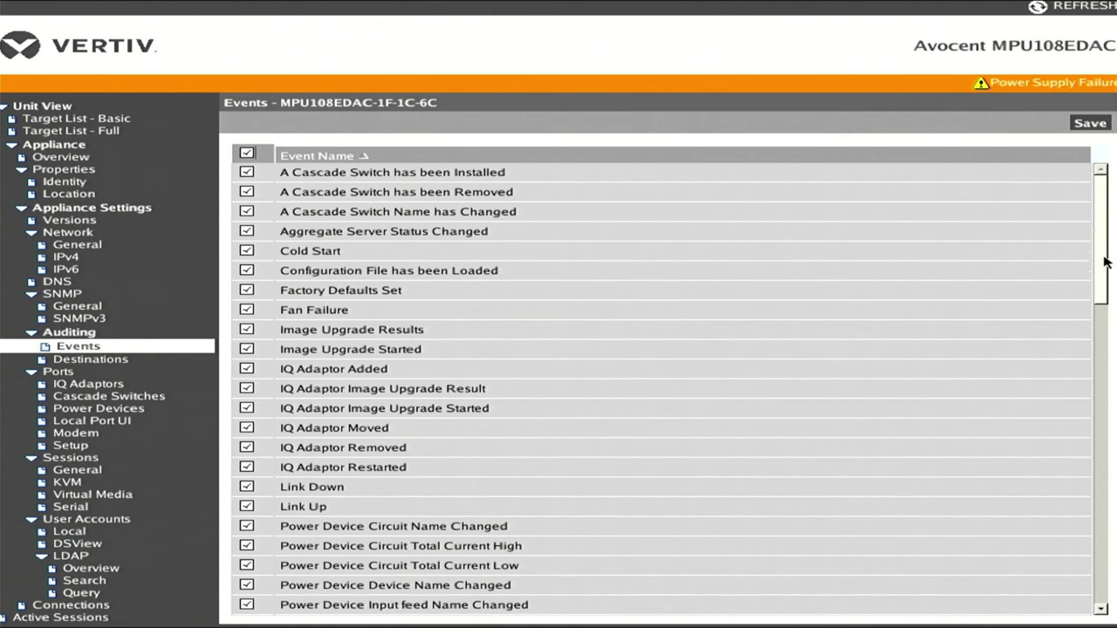
left_click_drag(1105, 249, 1105, 489)
scroll(1105, 478, "down", 1)
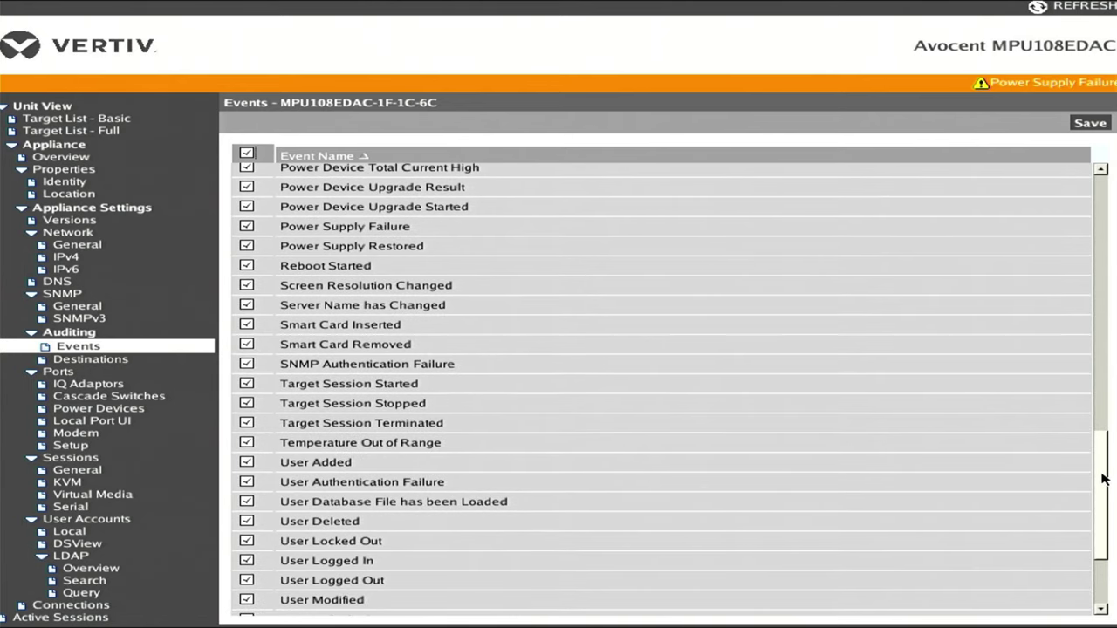
left_click(79, 357)
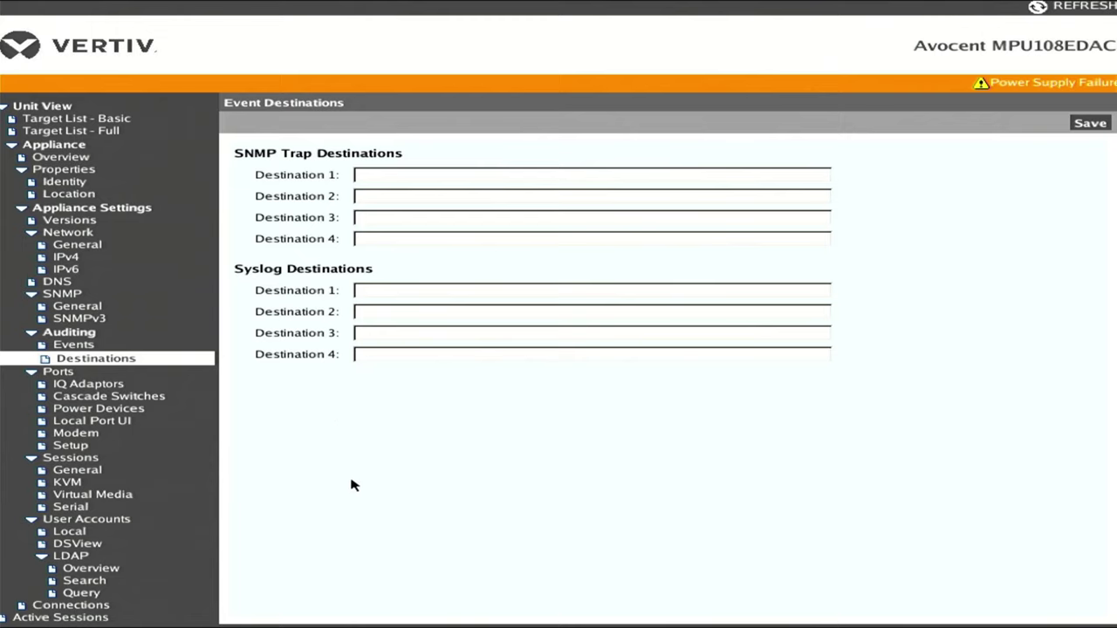
Step: Examine the IQ adaptors, the operations for the Kabelsalat adaptor and the cascade switches, discarding the adaptor selection
left_click(77, 384)
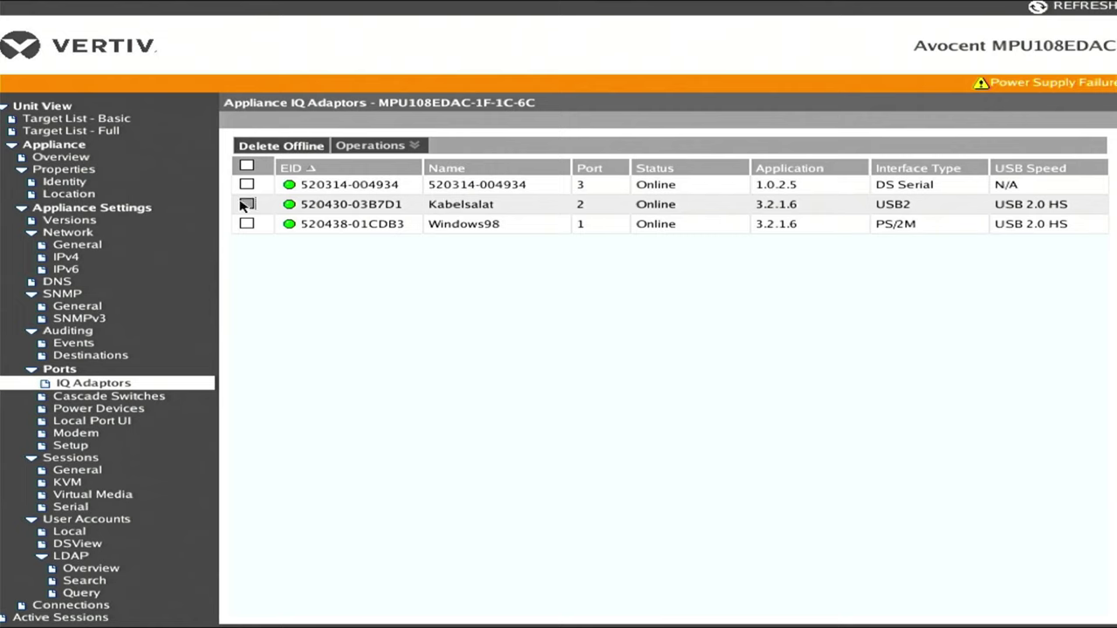
left_click(246, 205)
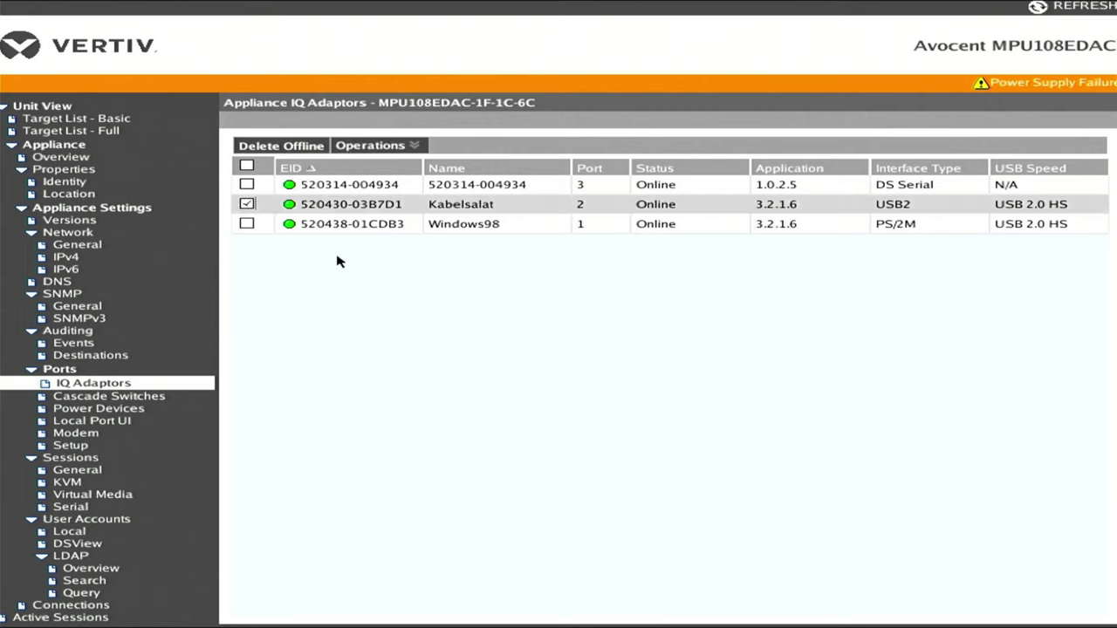
left_click(416, 147)
left_click(131, 398)
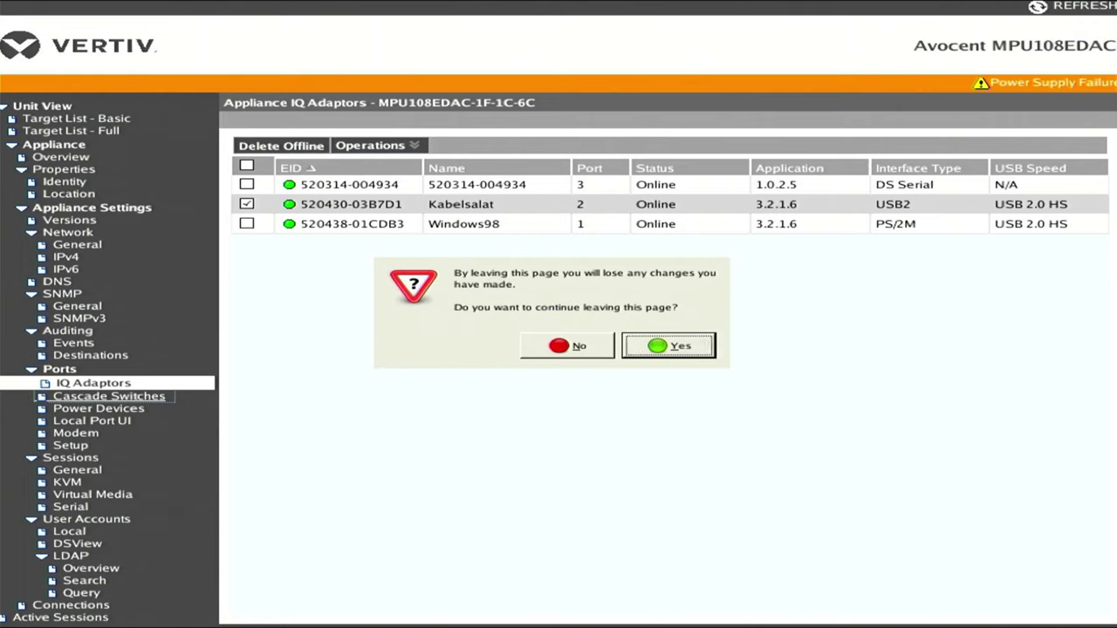
left_click(661, 346)
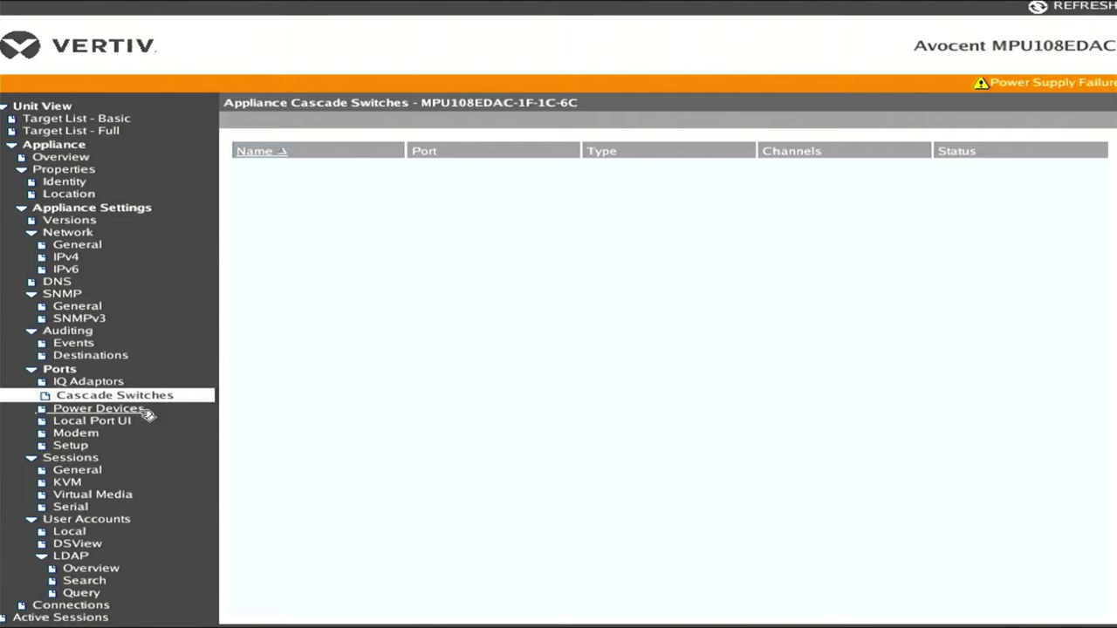
Step: Examine the power device, Local Port UI, modem and setup port settings and the general session settings
left_click(131, 408)
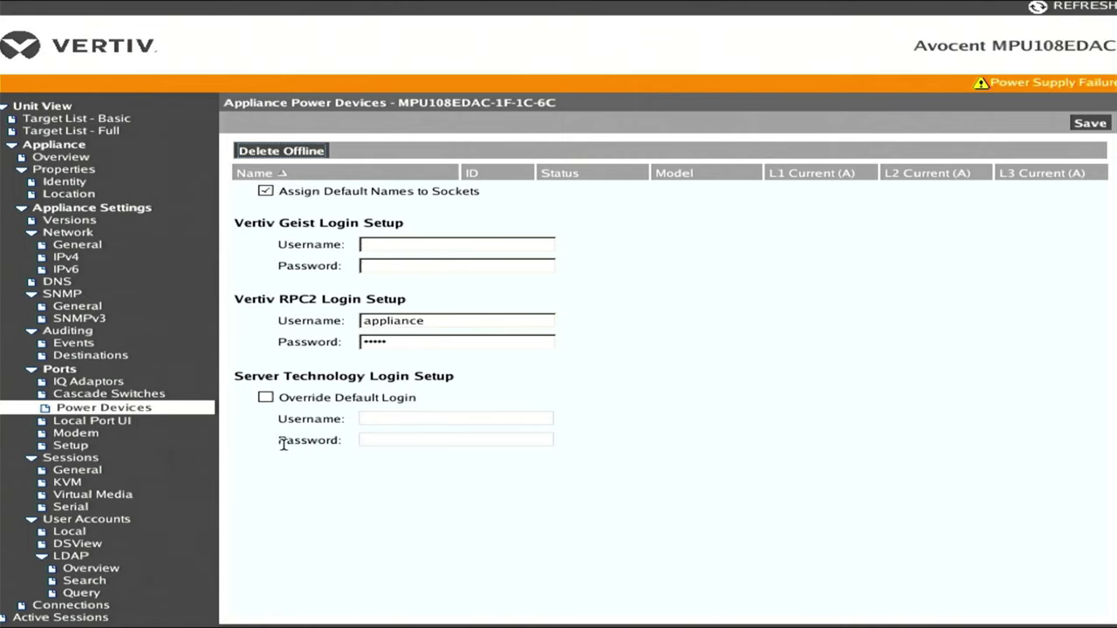
left_click(79, 420)
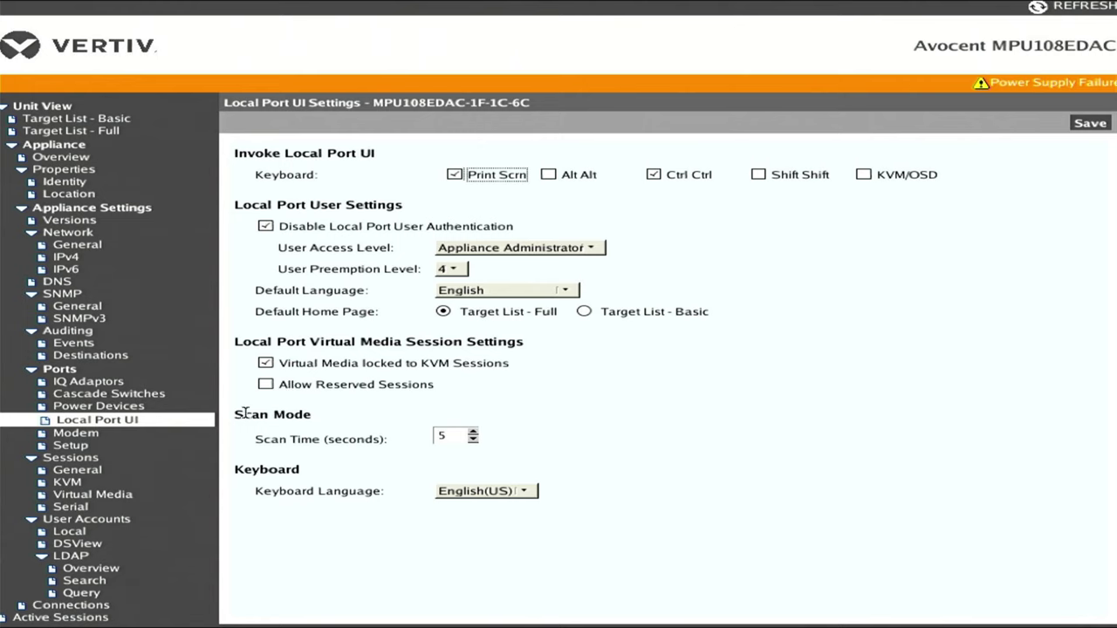
left_click(75, 433)
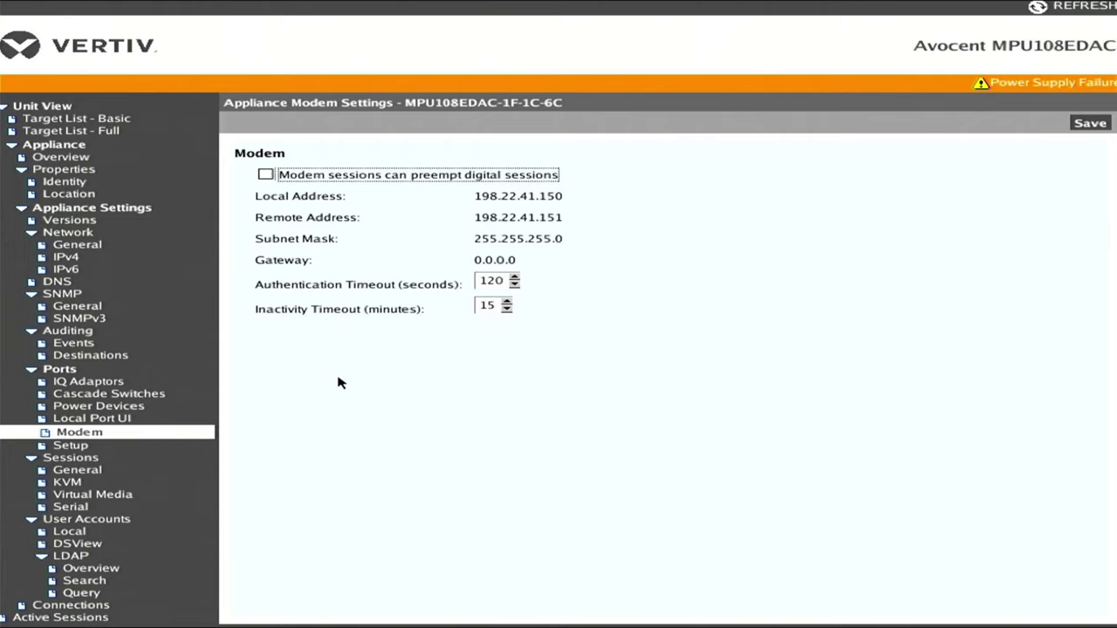
left_click(71, 447)
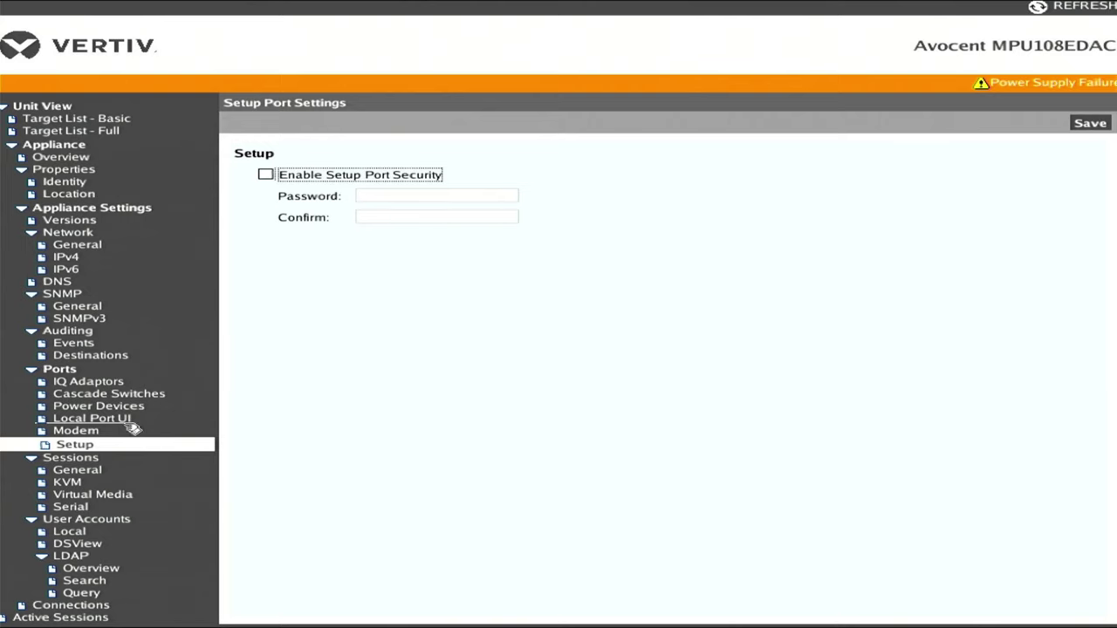
left_click(76, 469)
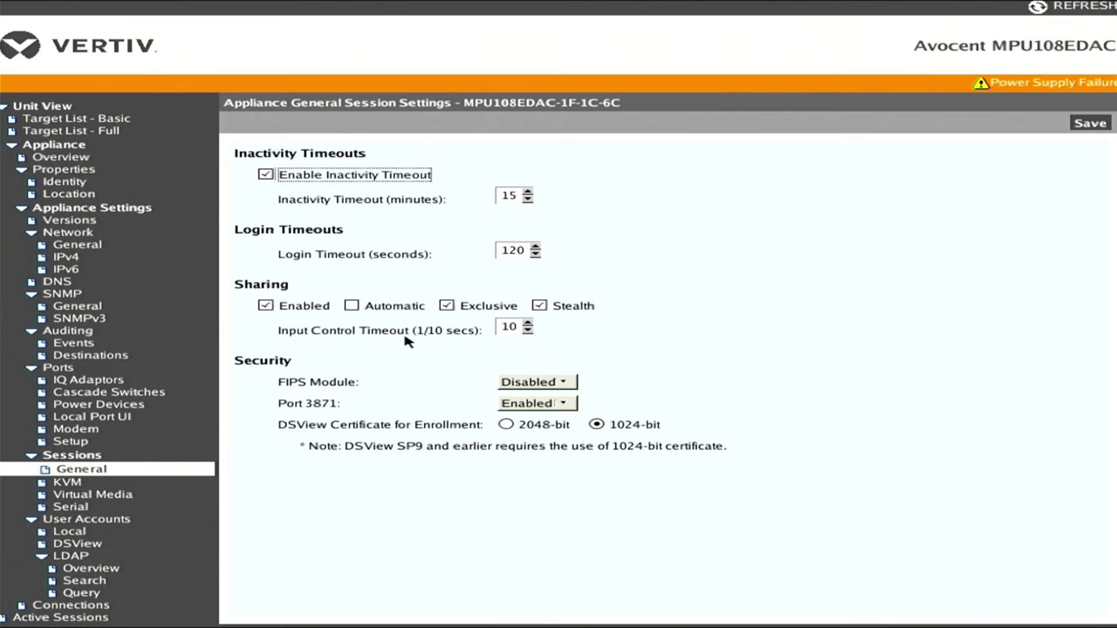
left_click(602, 310)
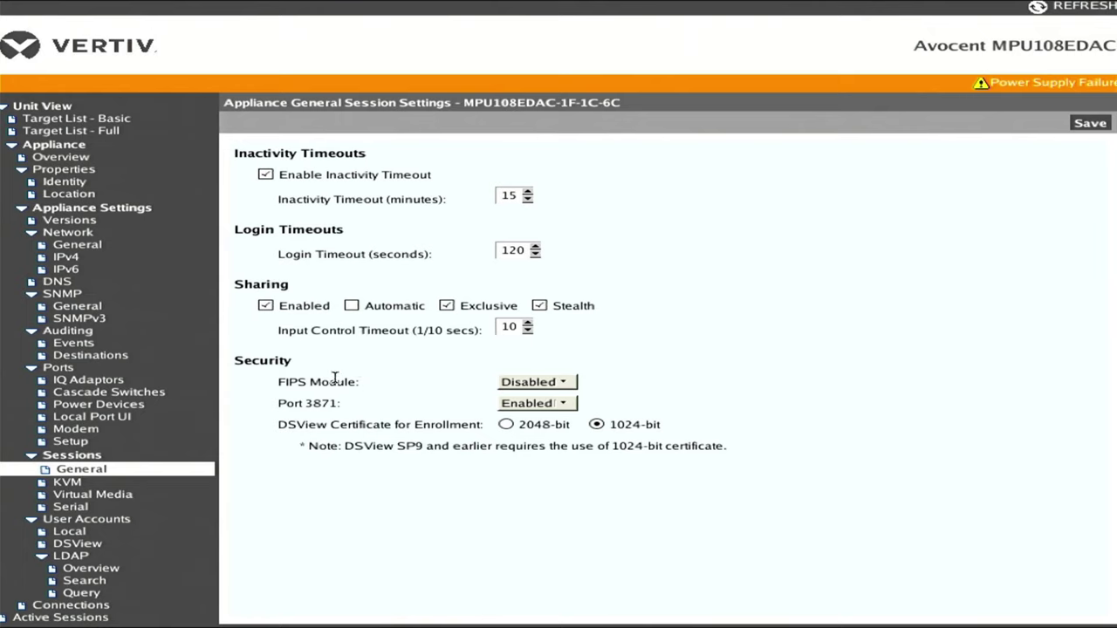
Step: Set the default KVM viewer to HTML5 Viewer in the KVM session settings and save the change
left_click(63, 482)
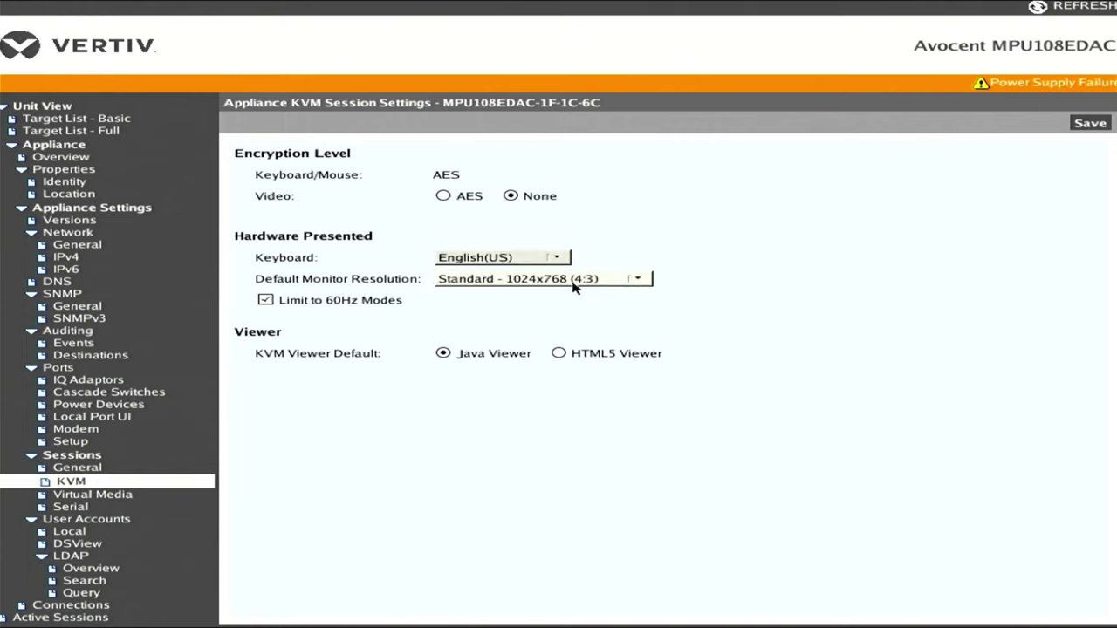
left_click(569, 354)
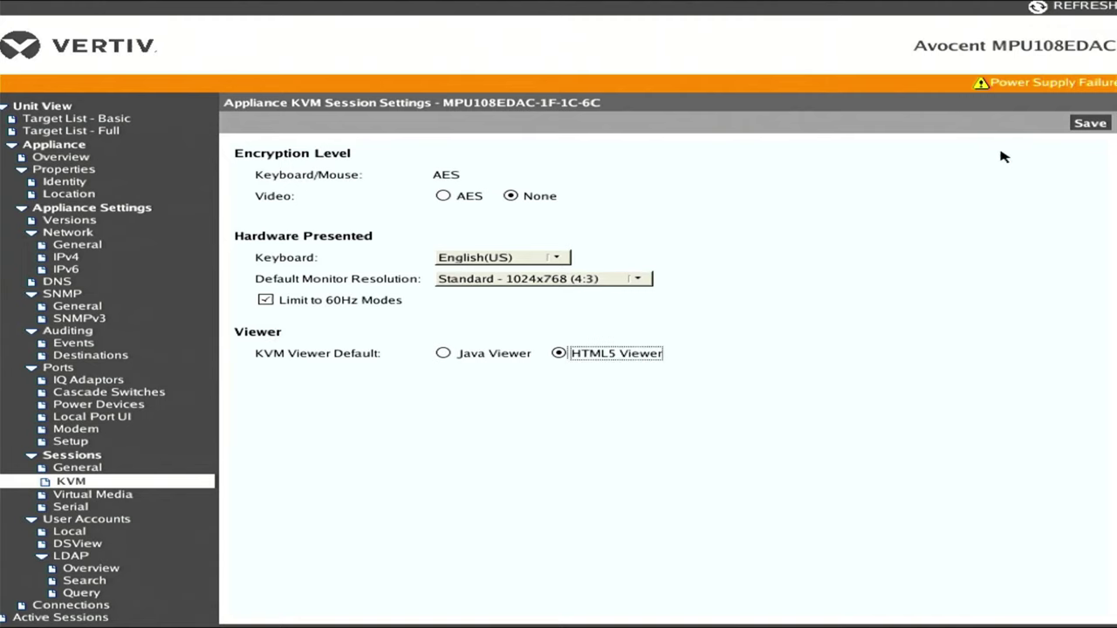
left_click(1091, 124)
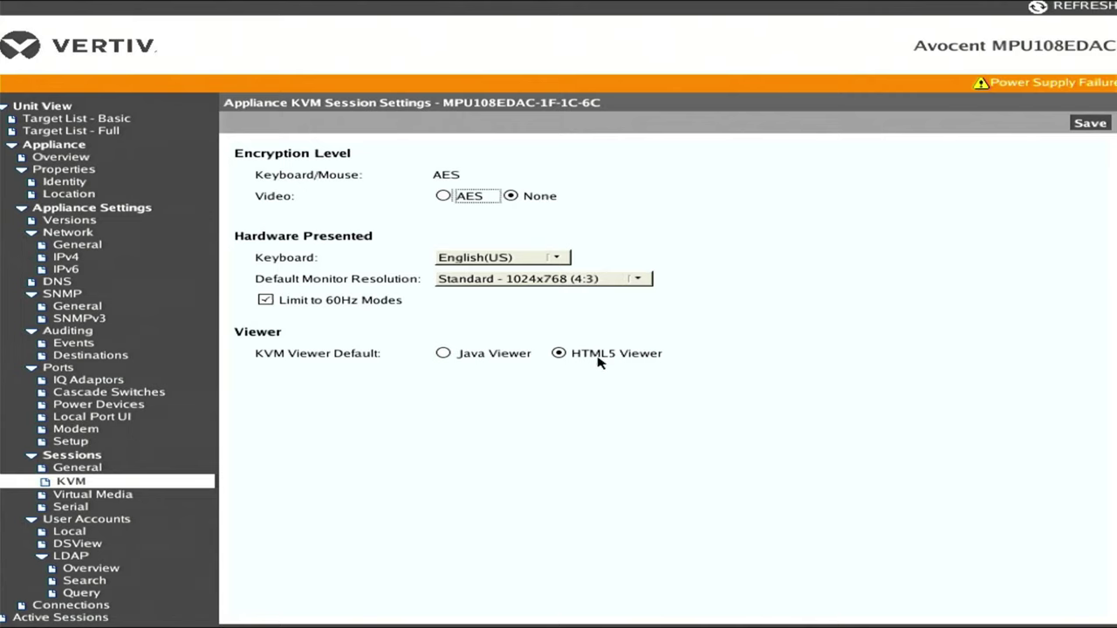
Step: Examine the virtual media access modes, the per-adaptor selection for Kabelsalat and Windows98, and the serial session settings
left_click(96, 496)
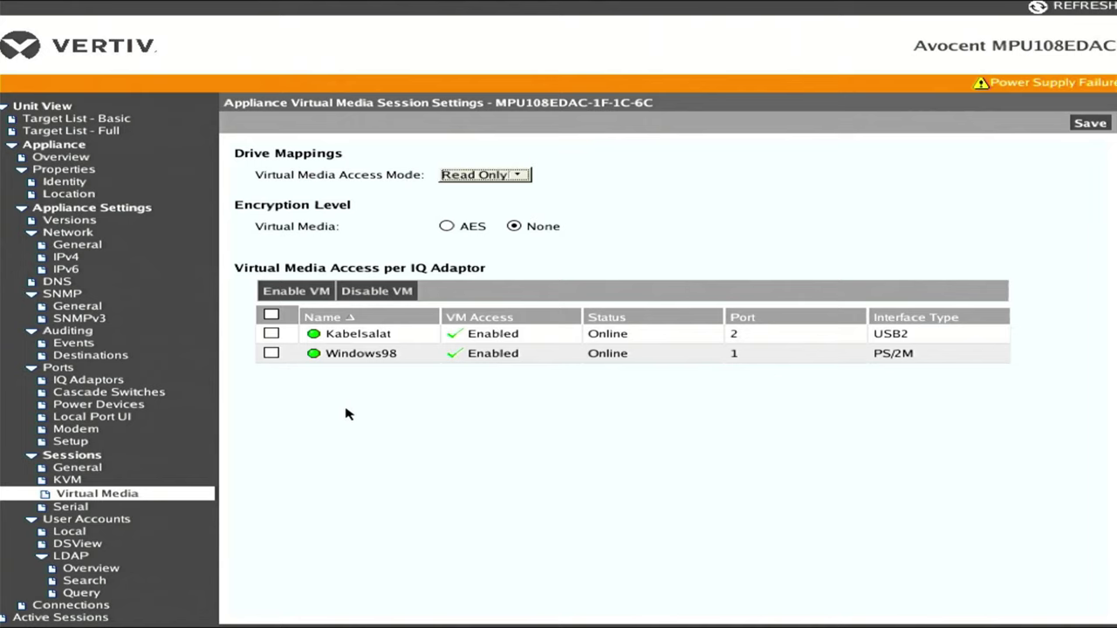
left_click(272, 333)
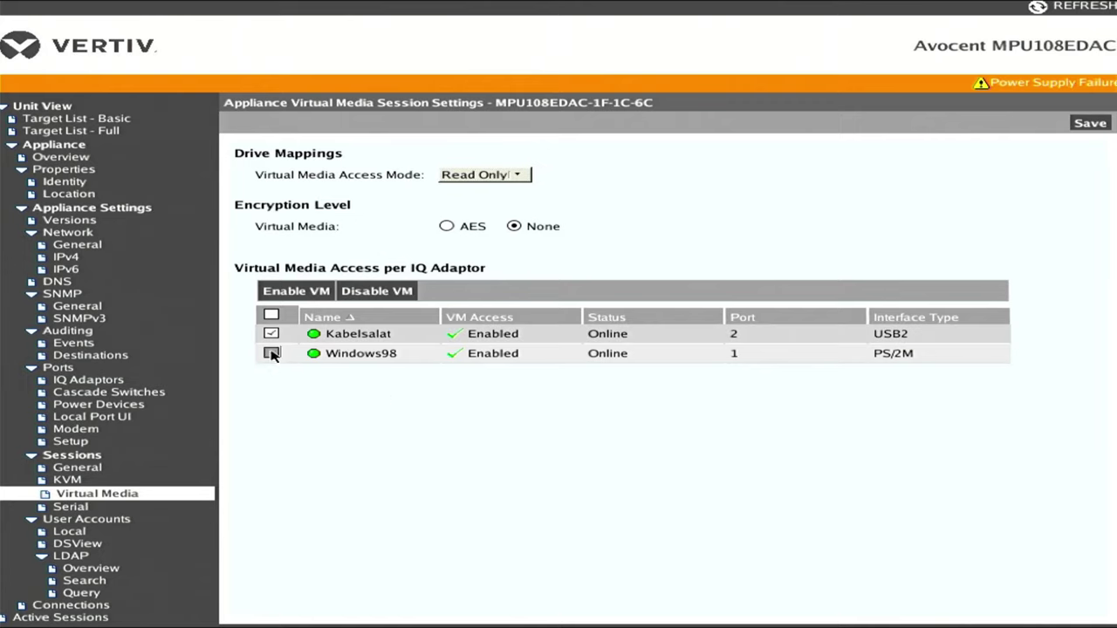
left_click(272, 353)
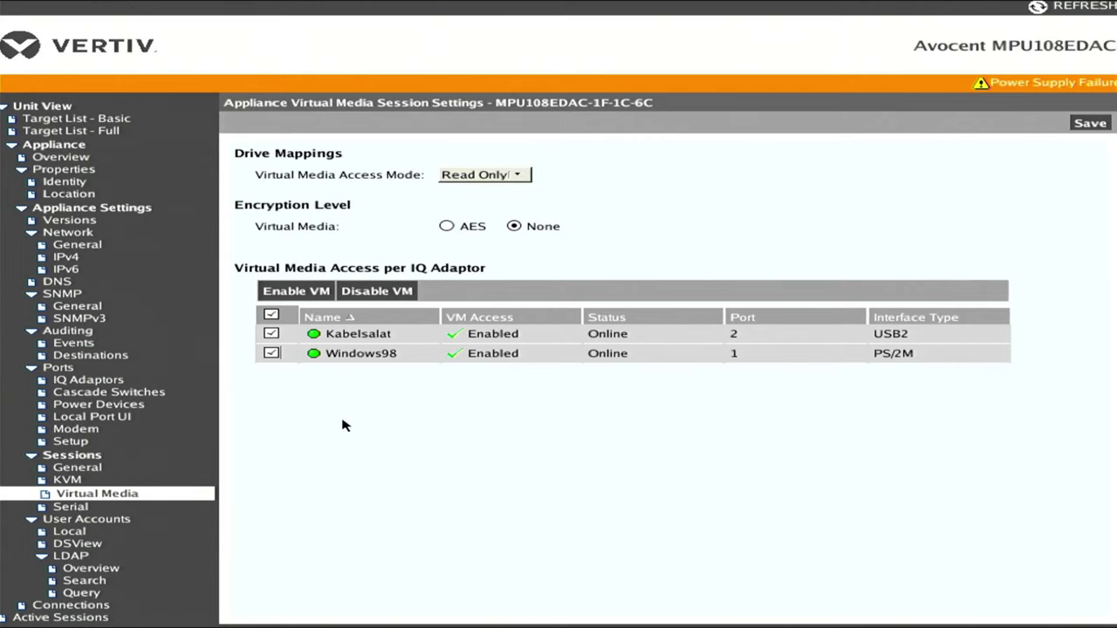
left_click(272, 353)
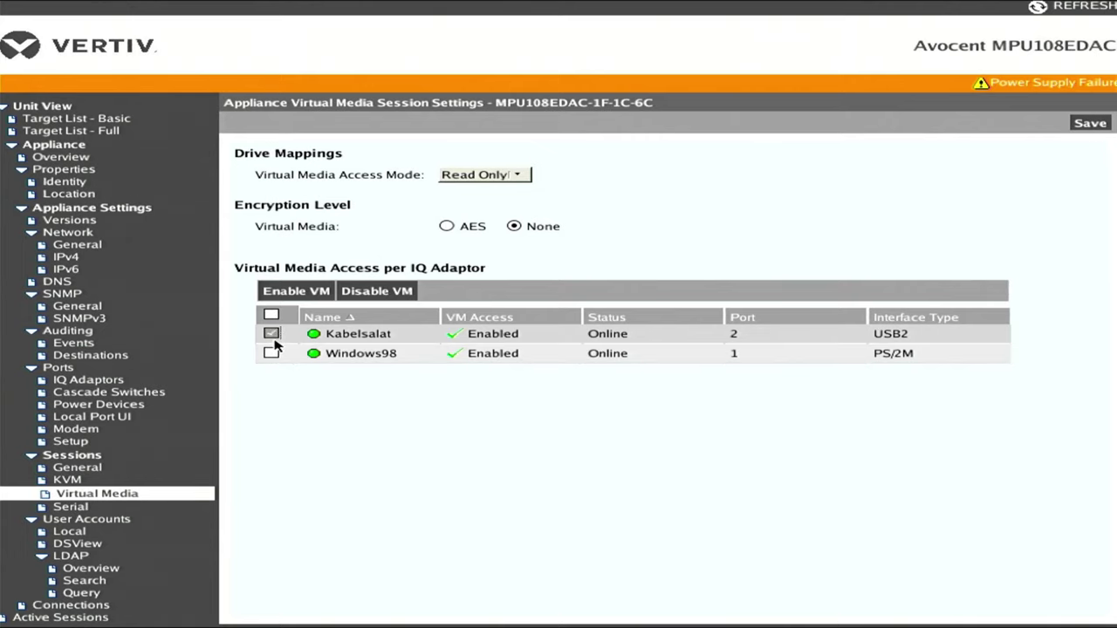
left_click(272, 333)
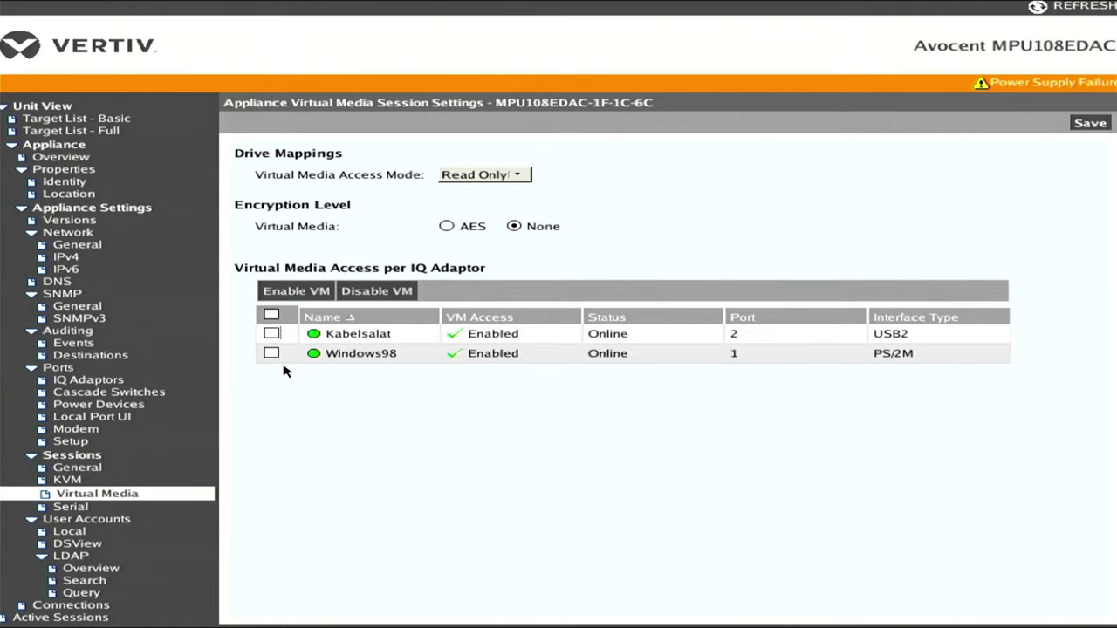
left_click(521, 175)
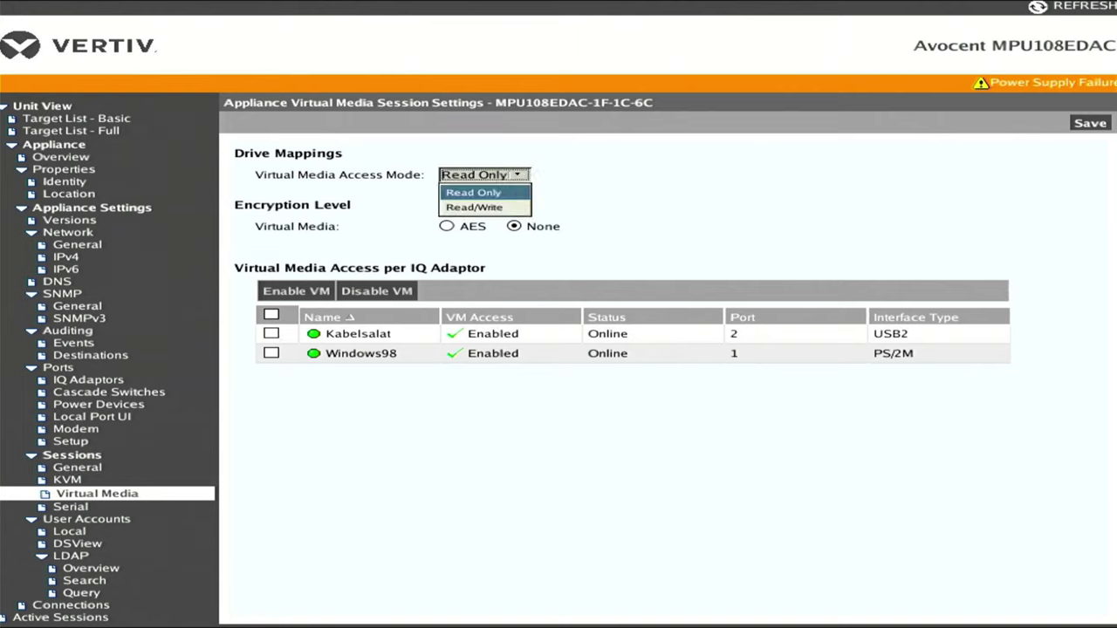
left_click(658, 212)
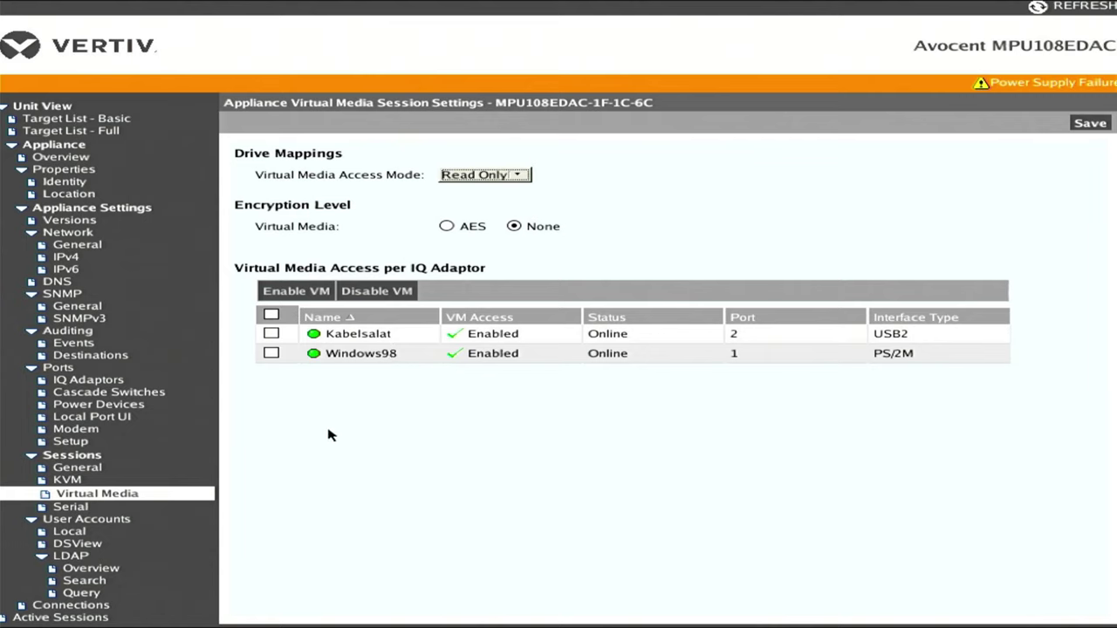
left_click(66, 506)
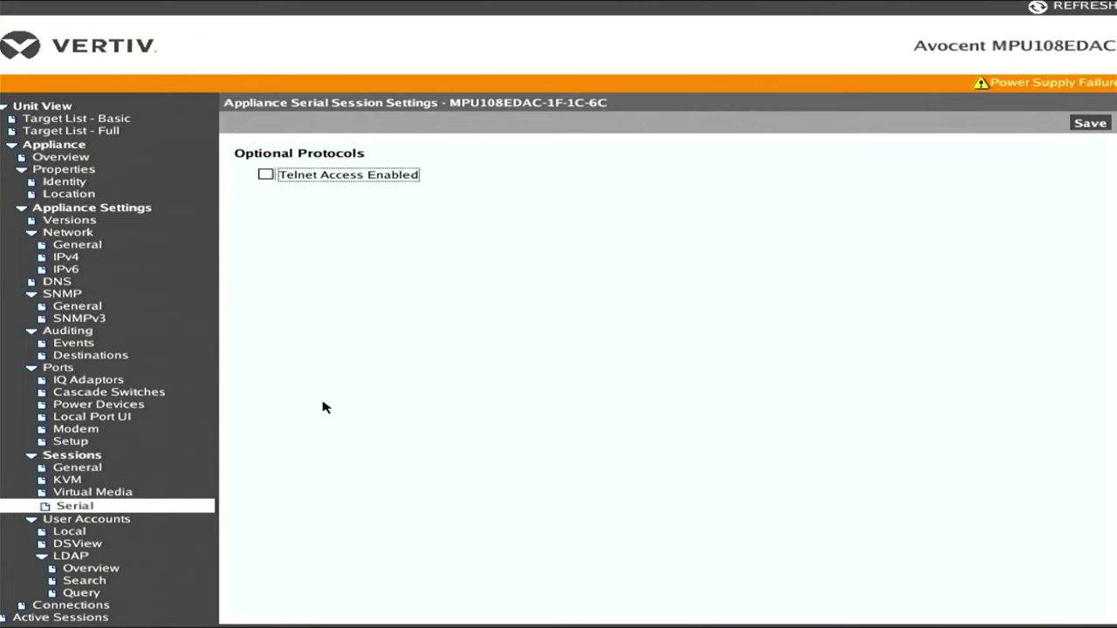
Step: Try out a new local user account with access level User and Windows98 as assigned target device, discarding the form
left_click(69, 532)
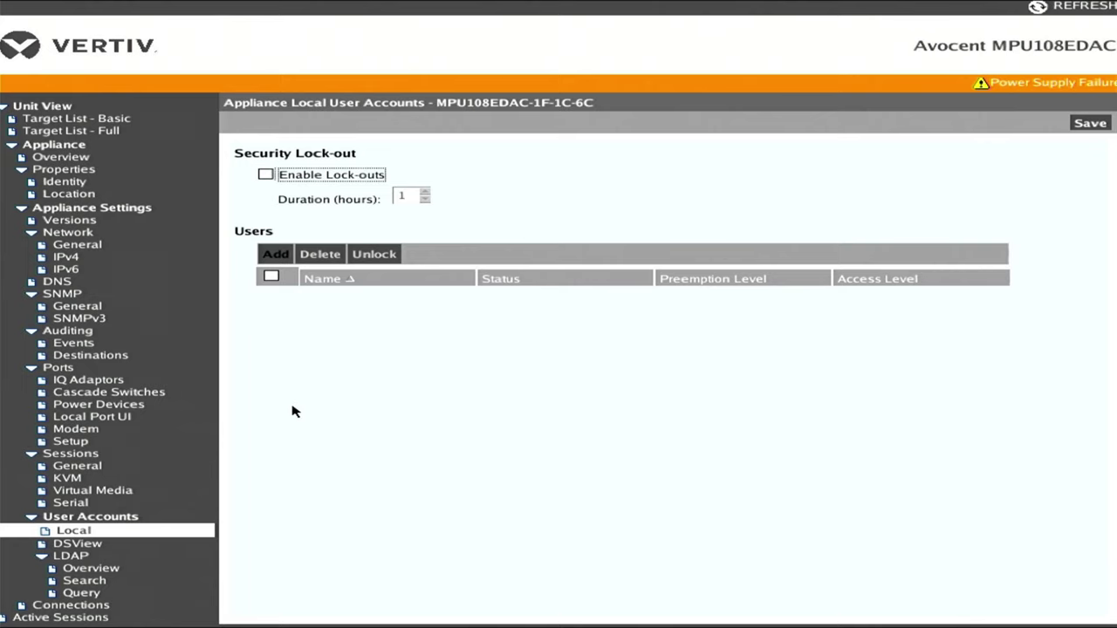
left_click(332, 406)
left_click(266, 253)
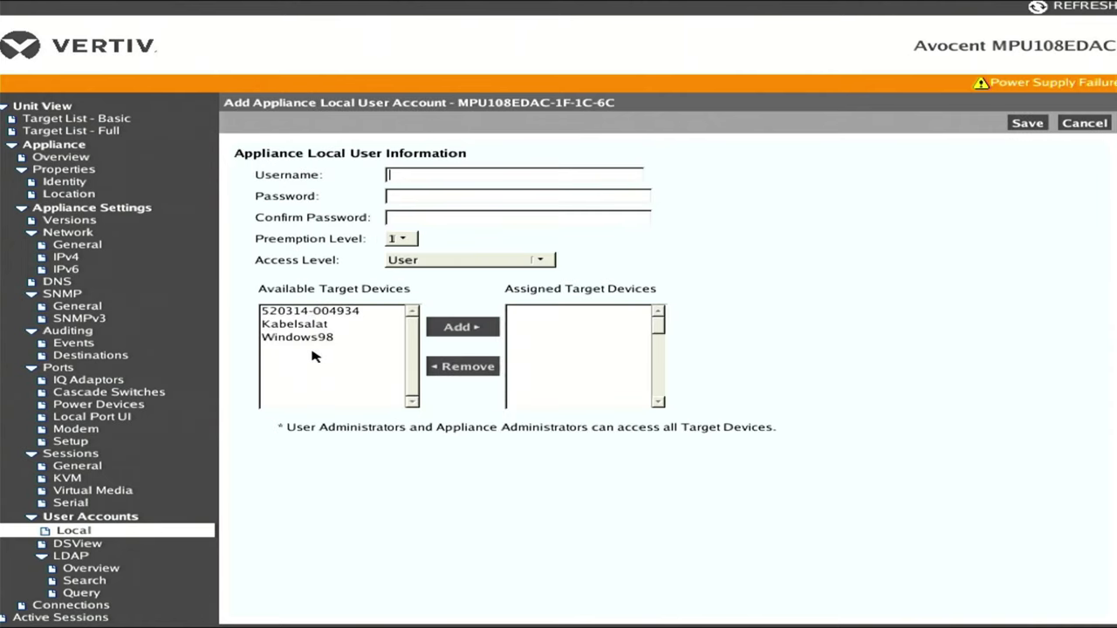
left_click(436, 180)
left_click(441, 264)
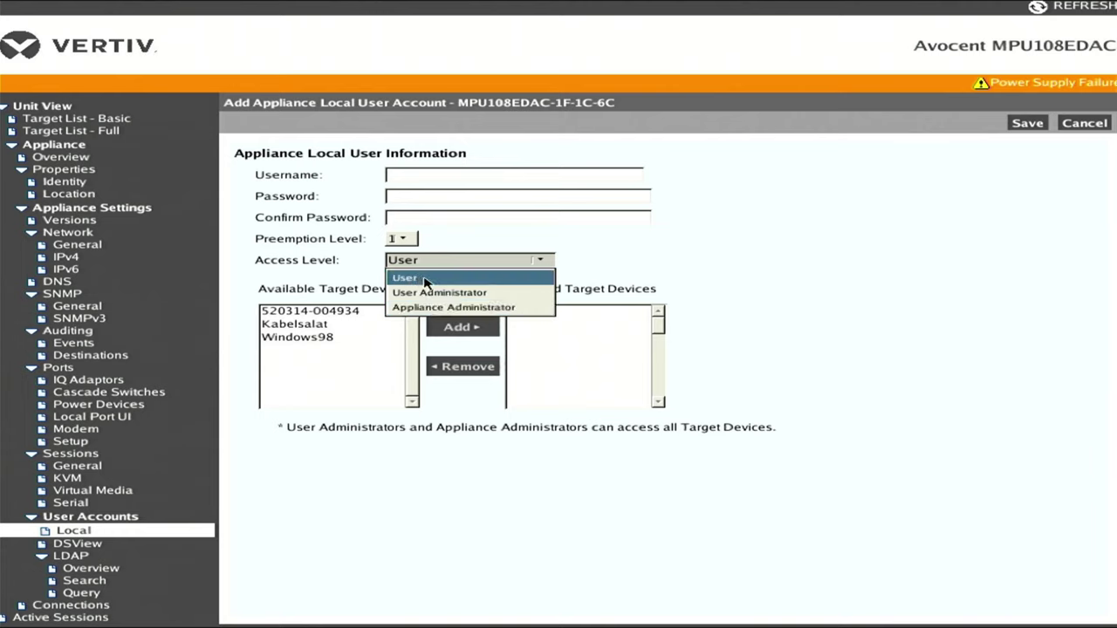
left_click(438, 281)
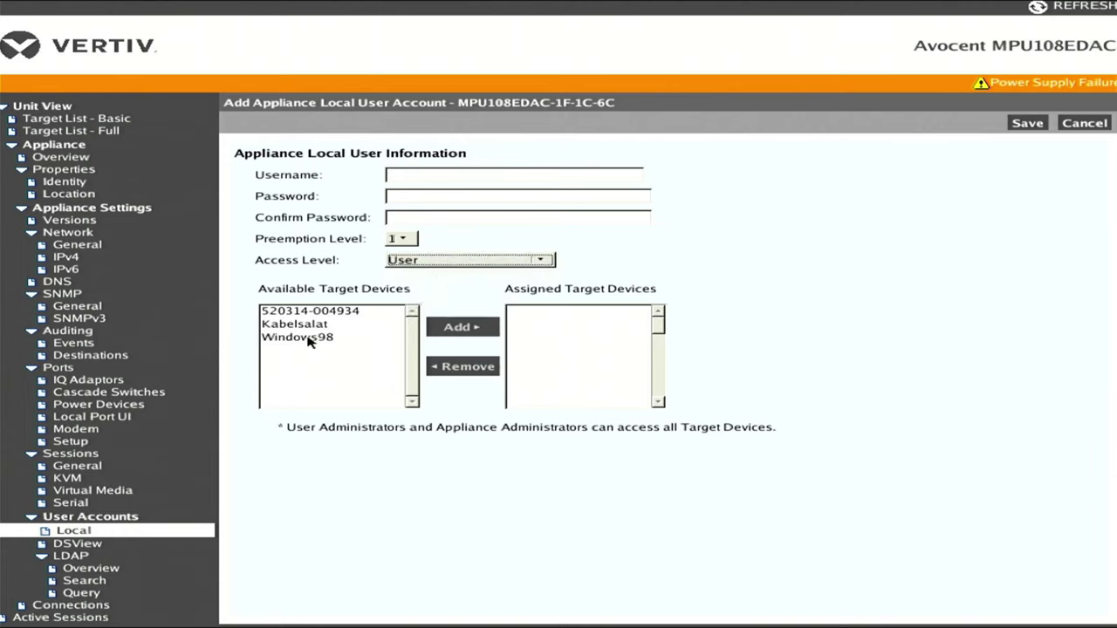
left_click(310, 341)
left_click(485, 327)
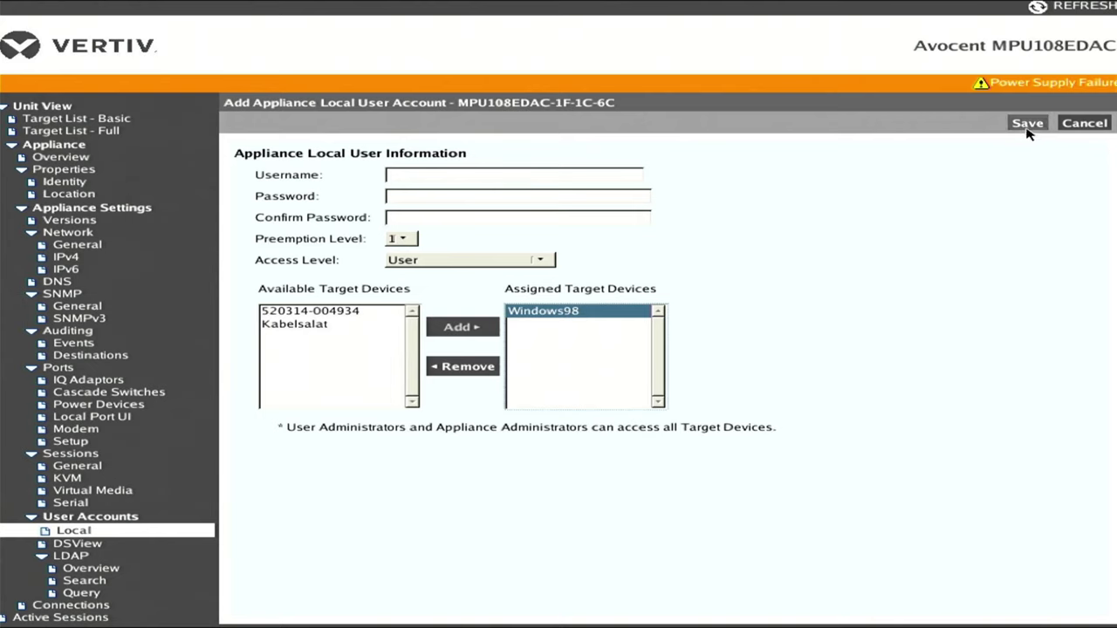
left_click(1087, 128)
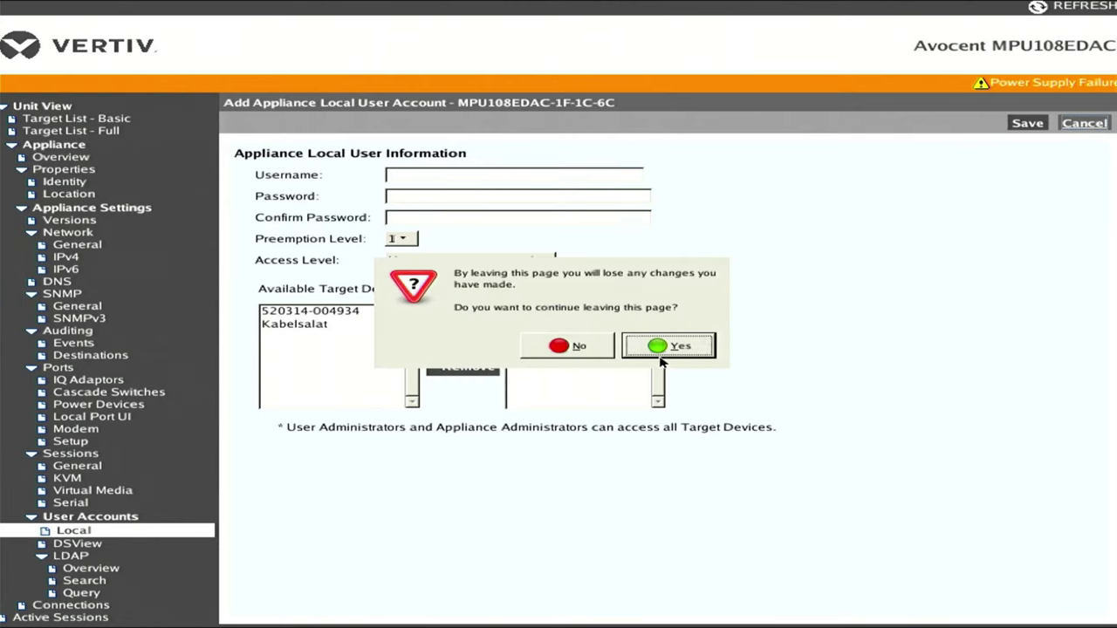
left_click(664, 346)
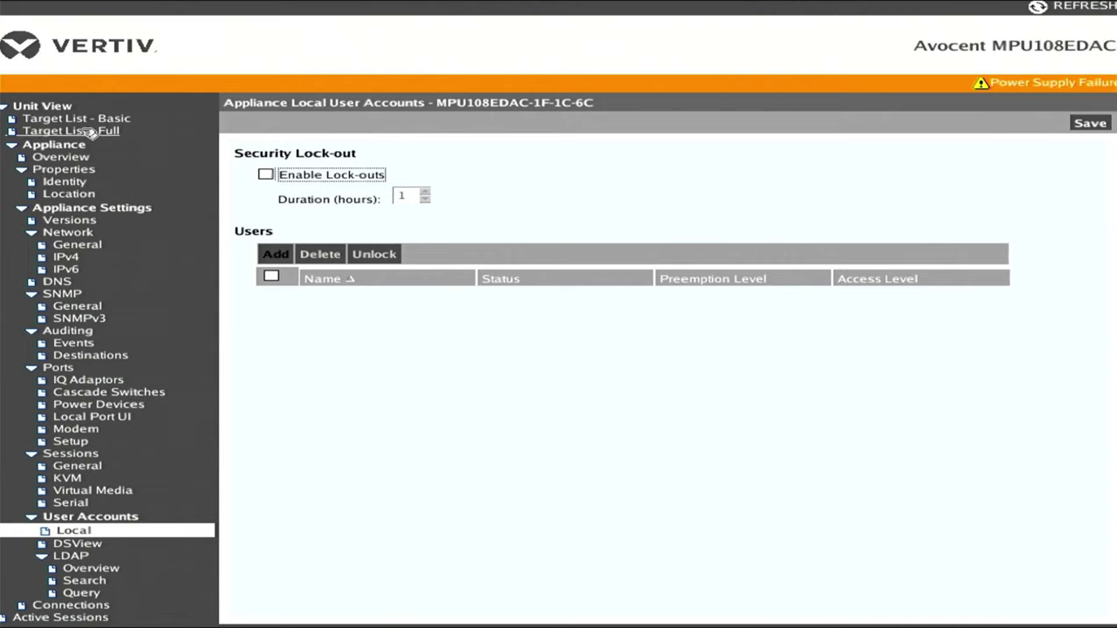
Step: Open the Windows98 target device from the full target list and start its KVM session
left_click(74, 128)
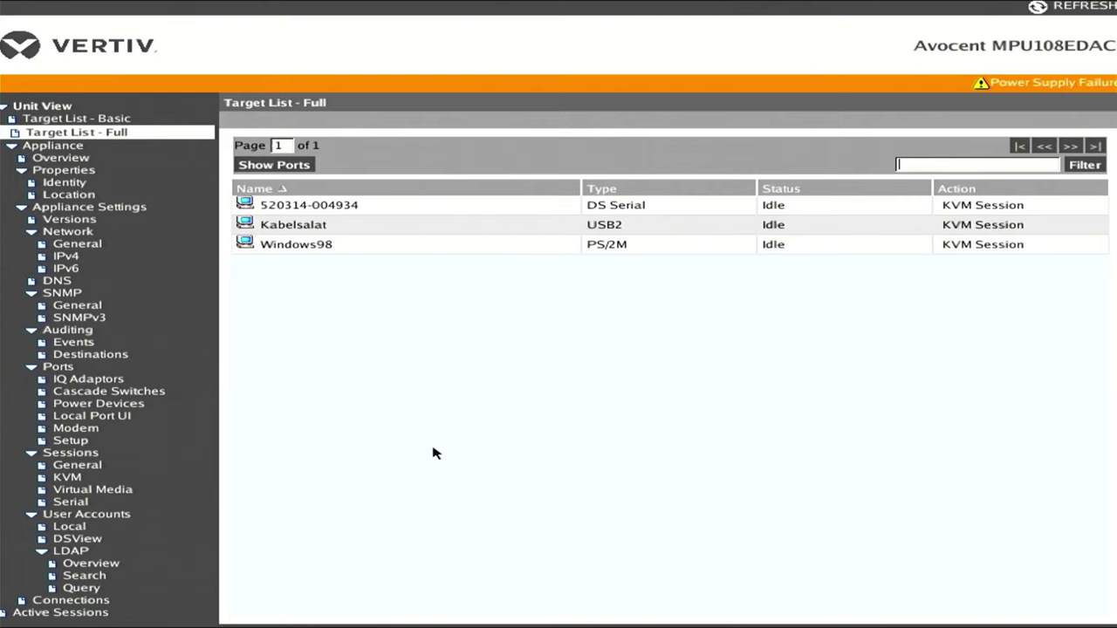
left_click(307, 243)
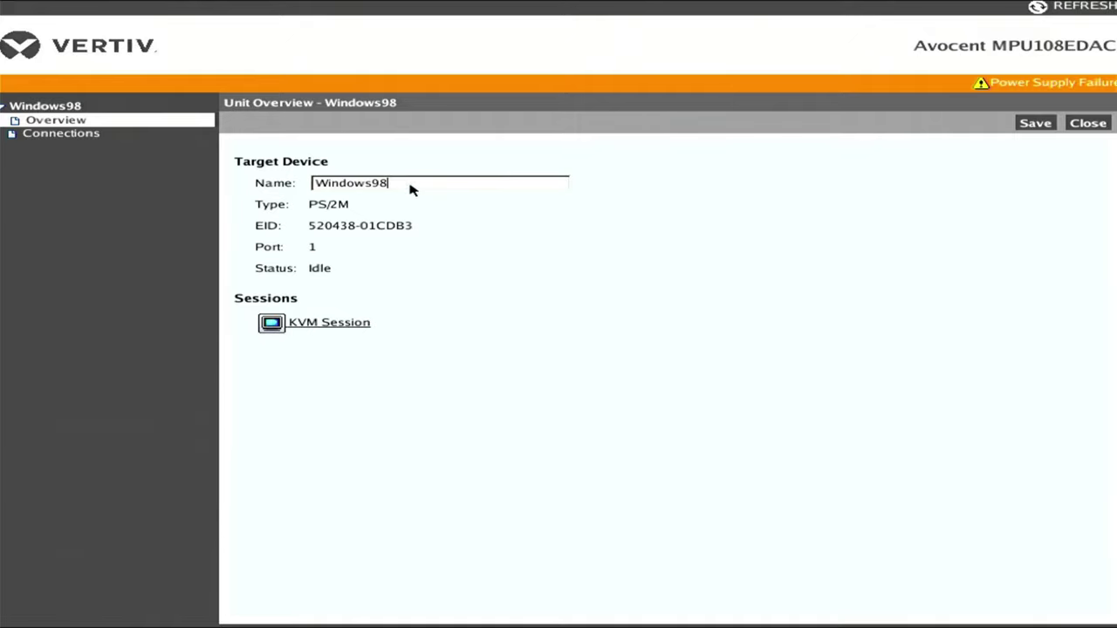
left_click_drag(336, 185, 457, 192)
left_click(443, 299)
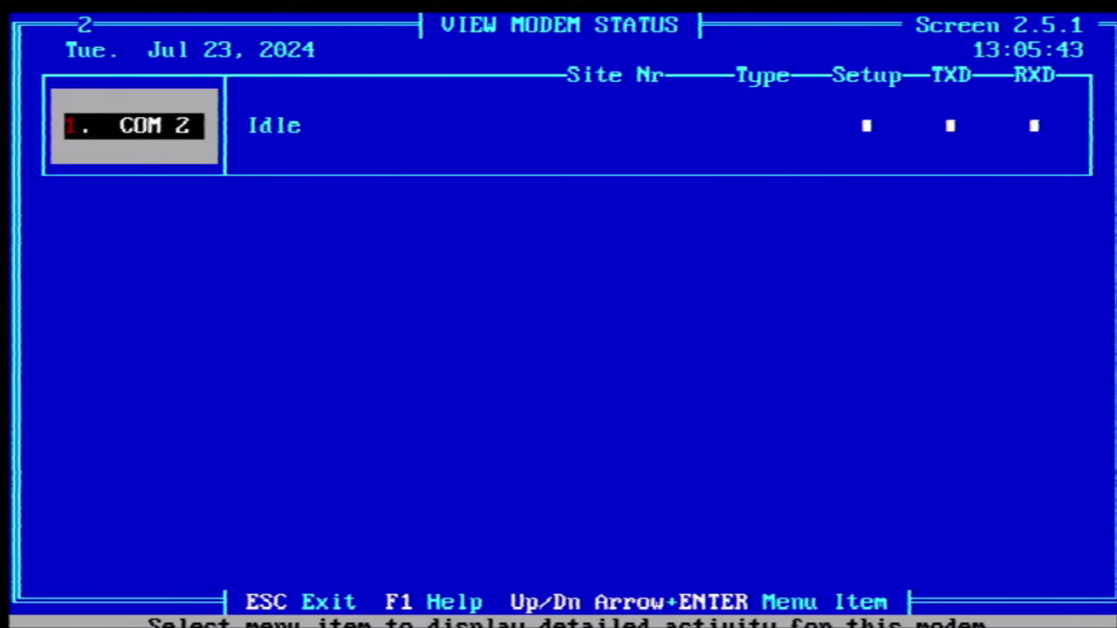
Step: Test keyboard control of Windows98 by viewing the COM 2 activity, backing out to the Modems Menu, and reopening the COM 2 activity through View Modem Status
key("Return")
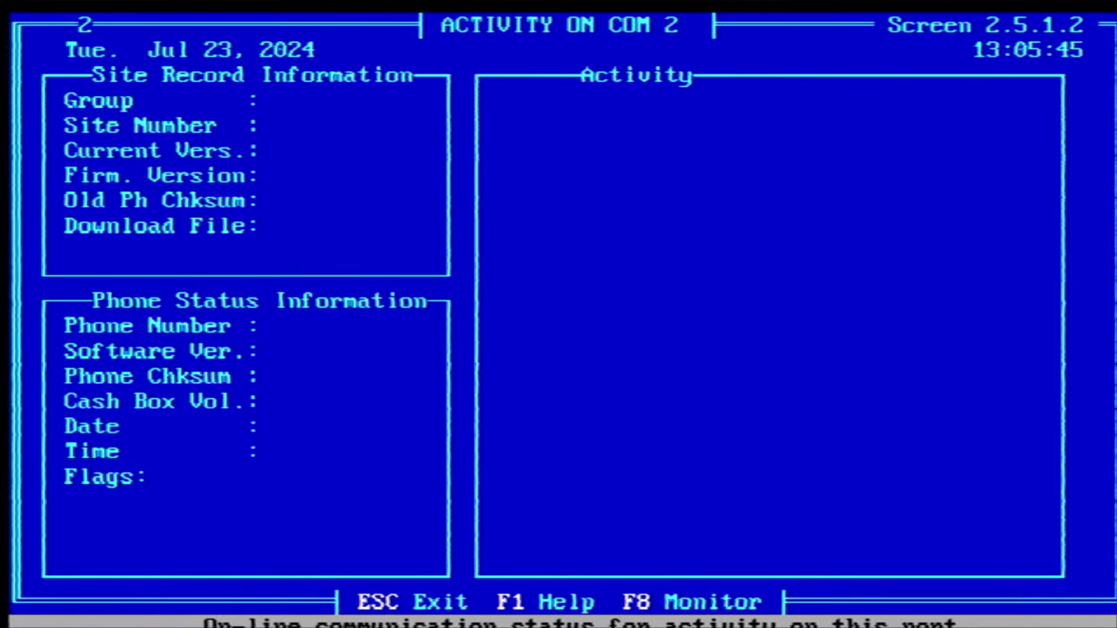
key("Escape")
key("Escape")
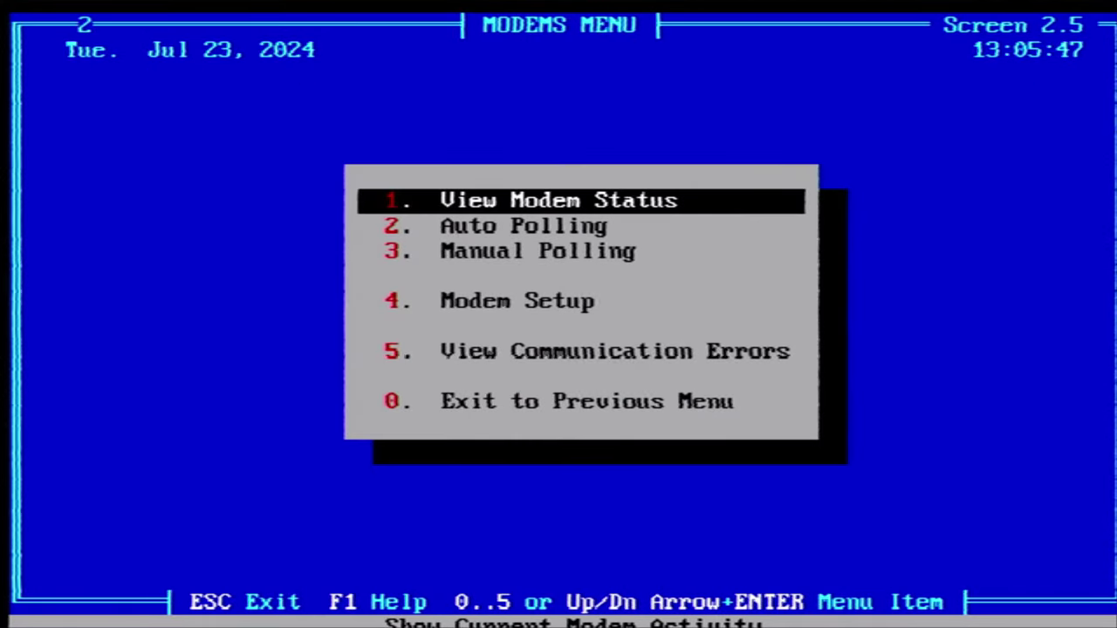
key("Down")
key("Up")
key("Return")
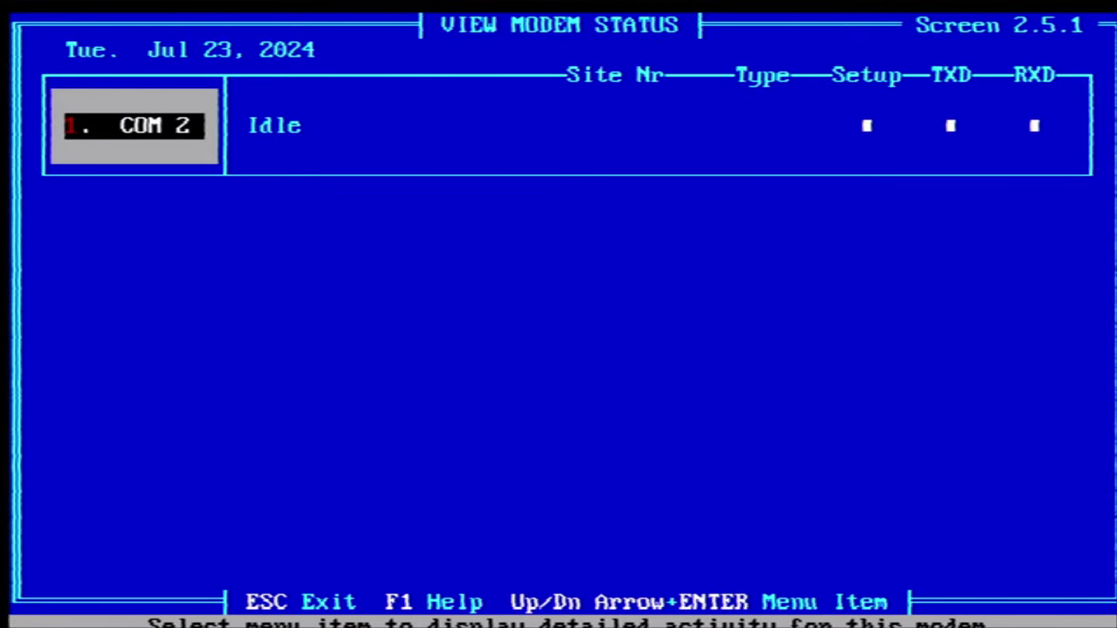
key("Return")
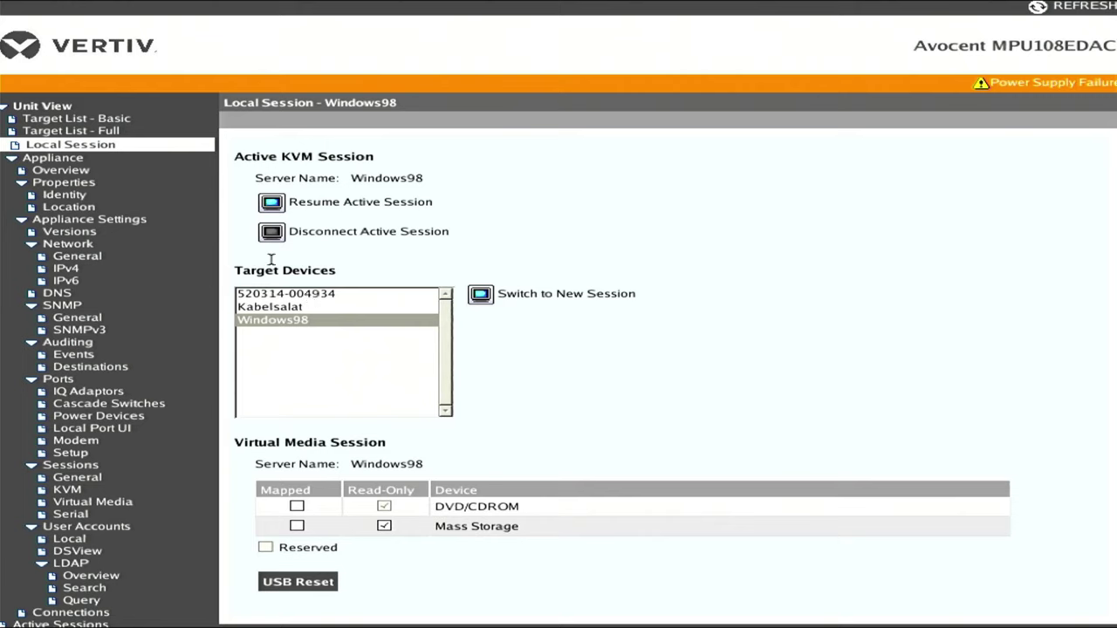
Step: Switch from the Windows98 session to Kabelsalat and try entering xcfgdfgdfg at its login prompt, erasing the text again
left_click(283, 232)
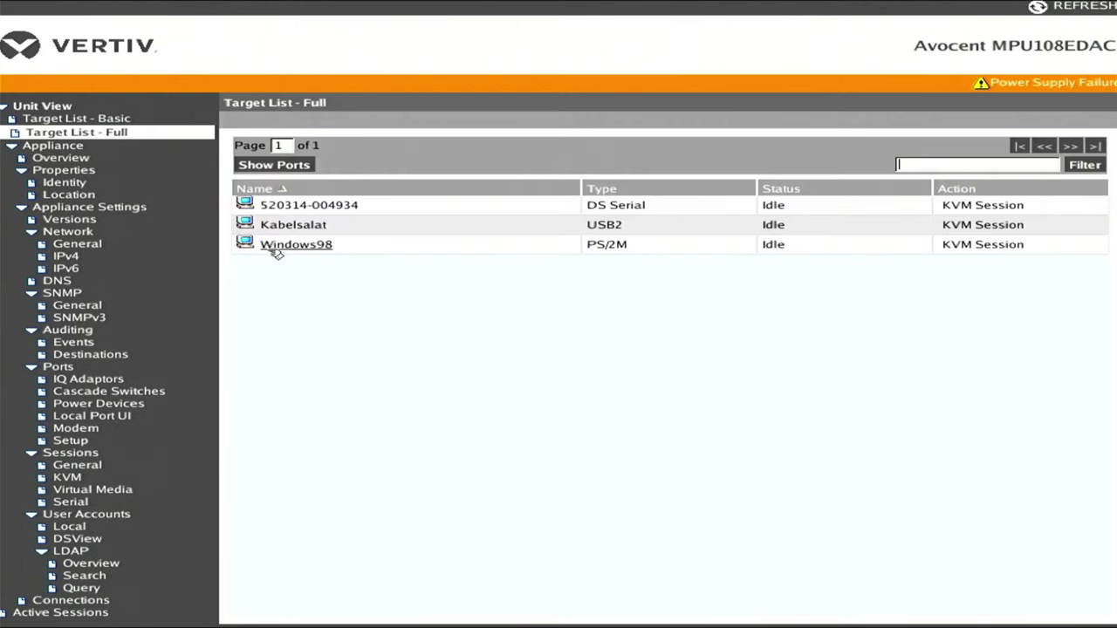
left_click(270, 224)
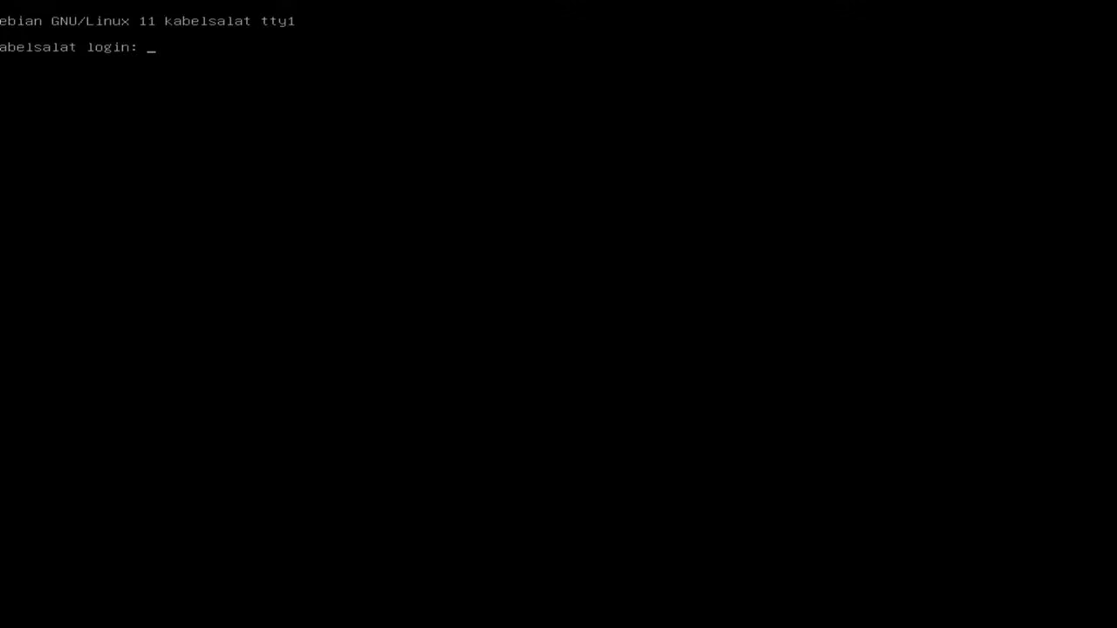
type("xcfgdfgdfg")
key("BackSpace")
key("BackSpace")
key("BackSpace")
key("BackSpace")
key("BackSpace")
key("BackSpace")
key("BackSpace")
key("BackSpace")
key("BackSpace")
key("BackSpace")
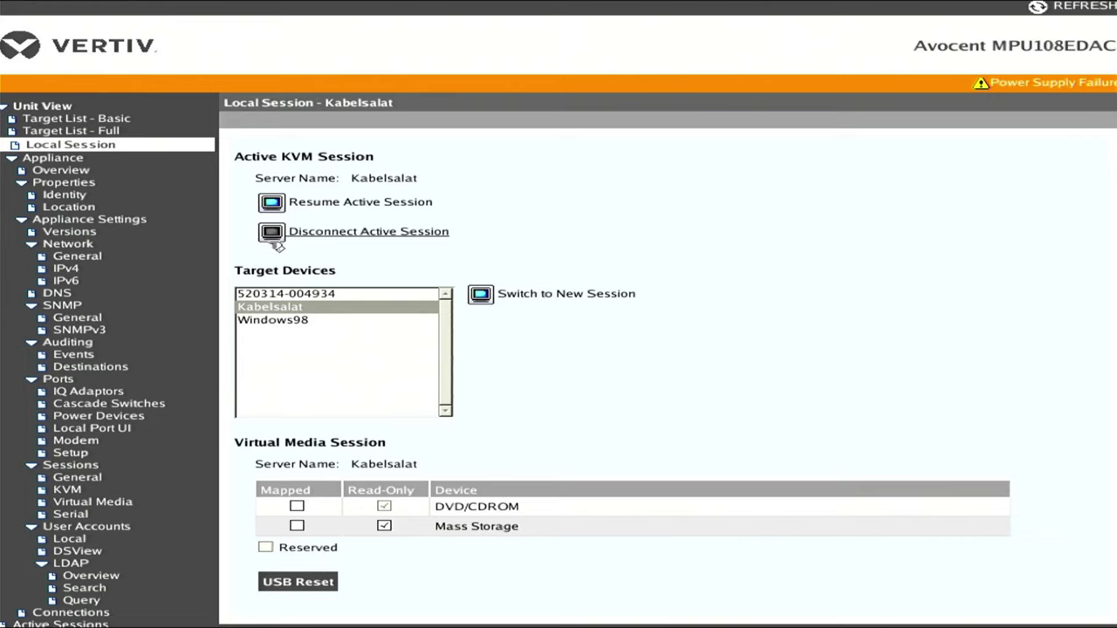
Step: Switch from the Kabelsalat session to the DS Serial target and run show a:1 in its terminal
left_click(275, 241)
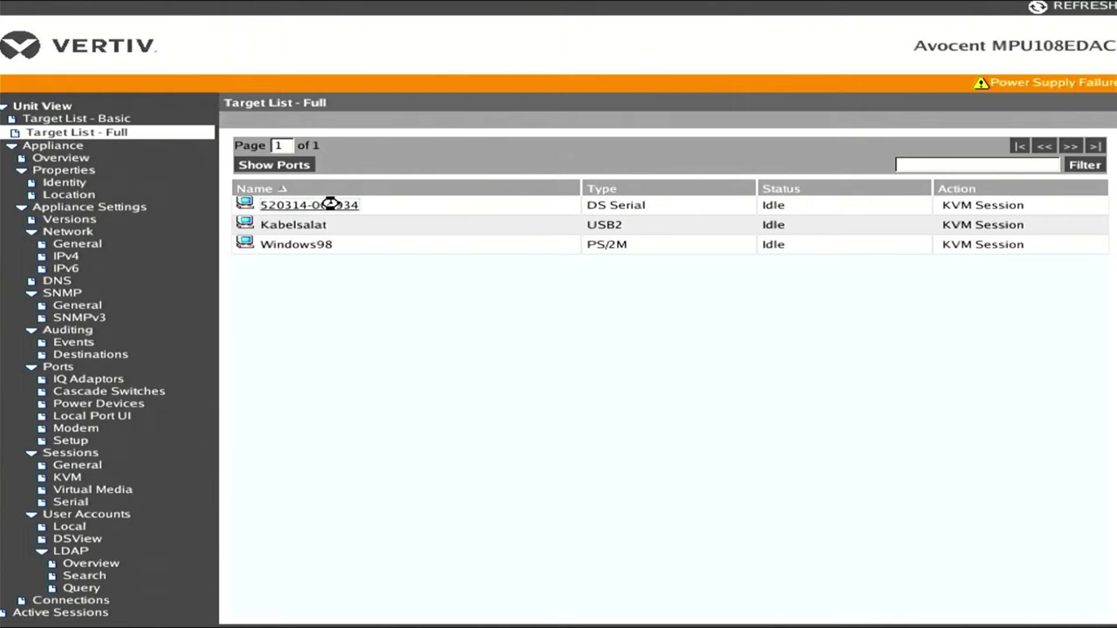
left_click(330, 204)
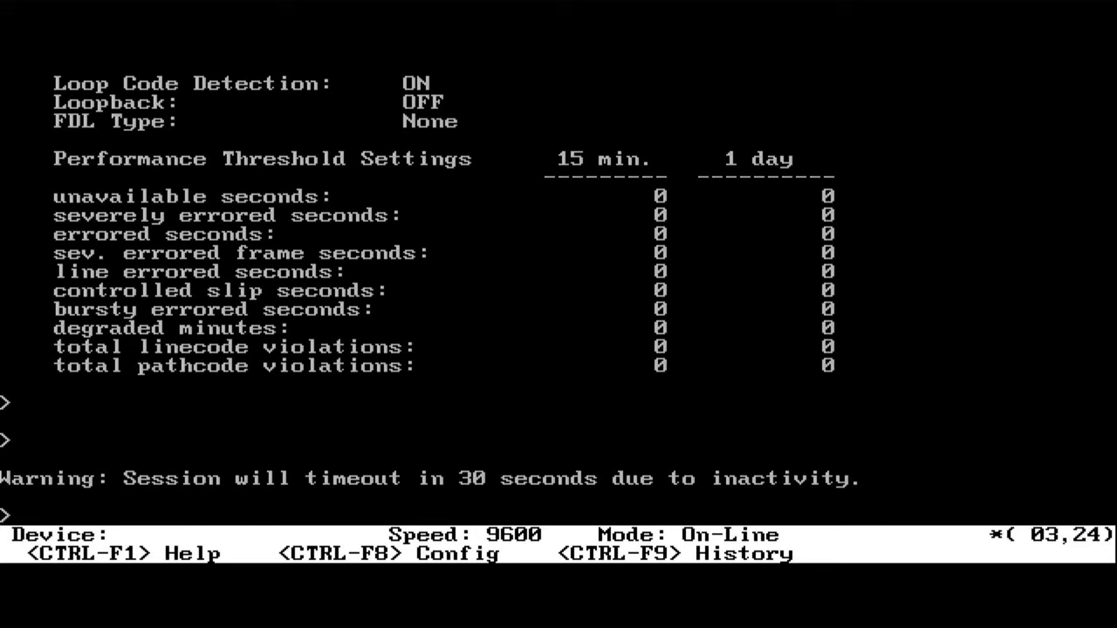
key("Return")
key("Return")
key("Return")
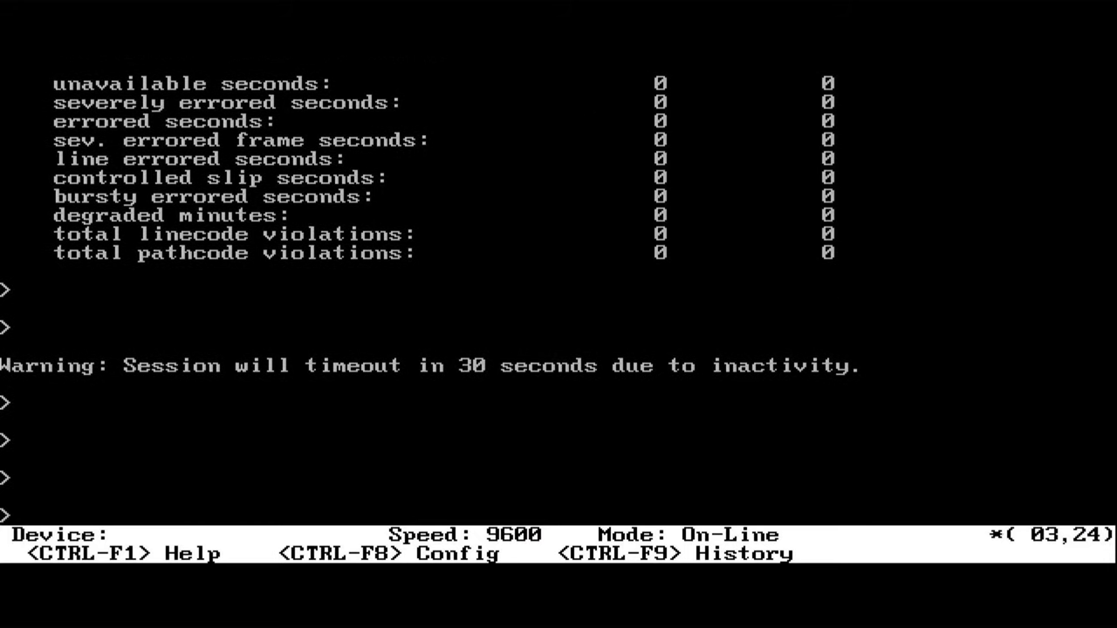
type("show a")
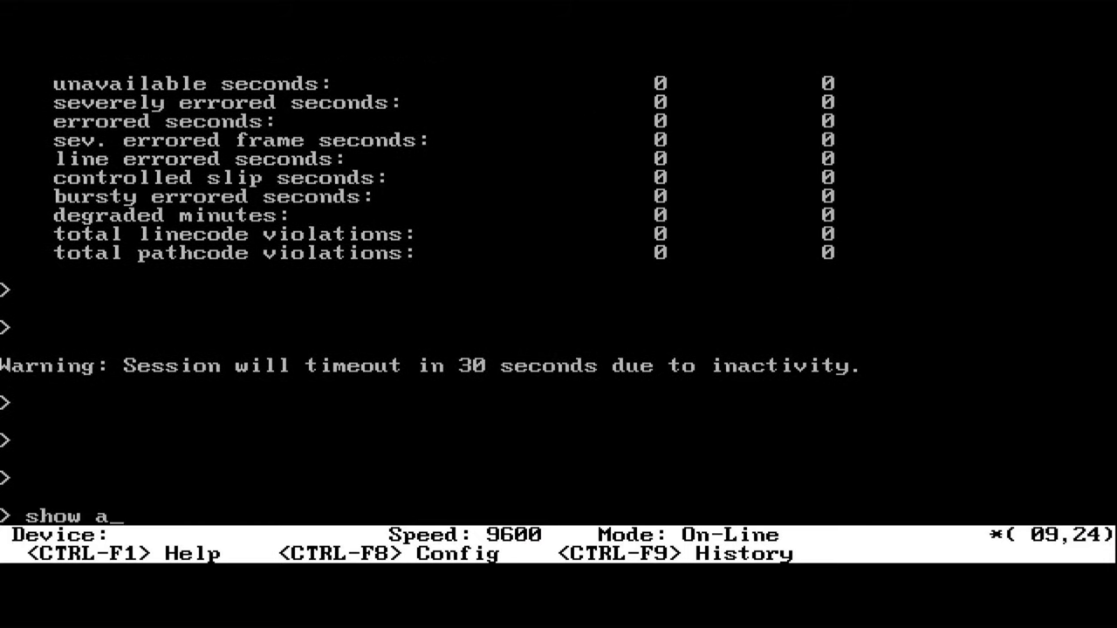
type(":1")
key("Return")
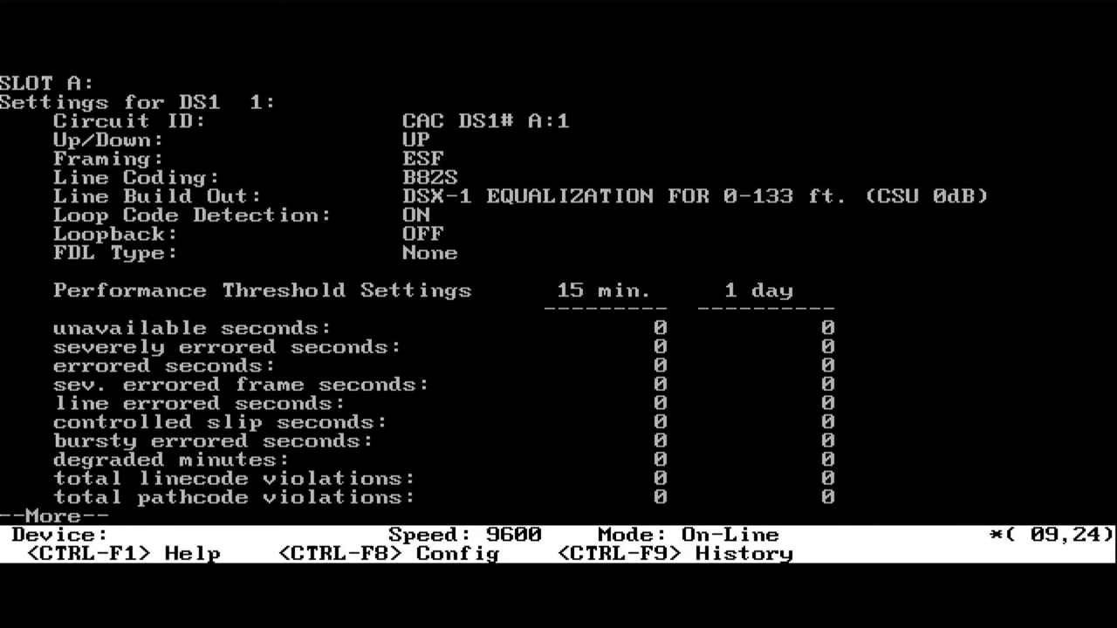
Step: Examine the serial terminal's Configuration Screen, leave it without saving, and disconnect the serial session
key("ctrl+F8")
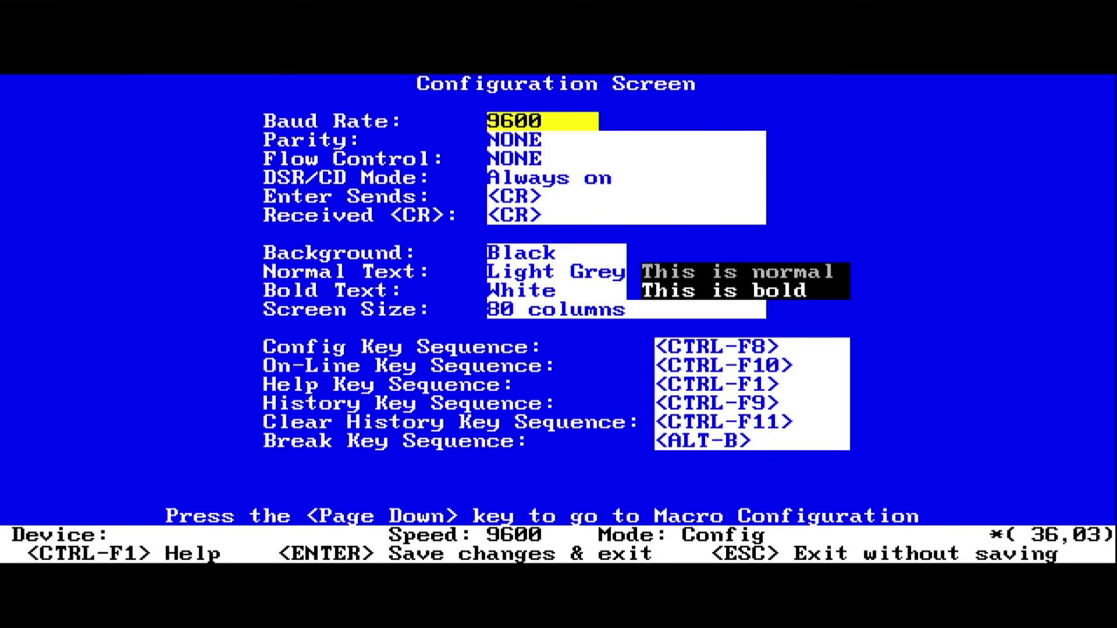
key("Escape")
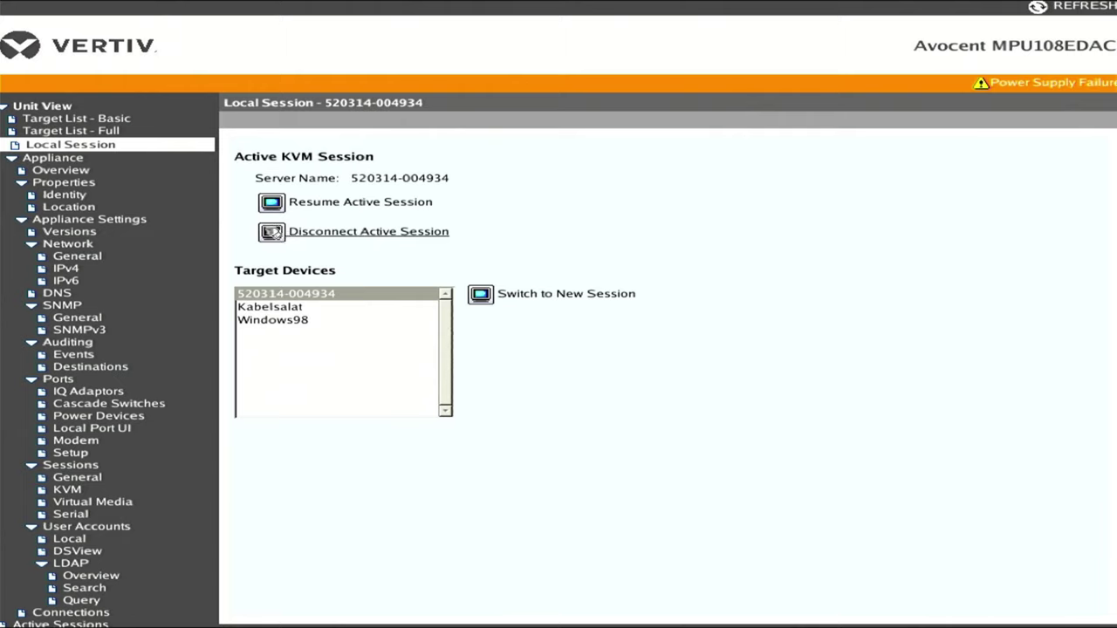
left_click(273, 232)
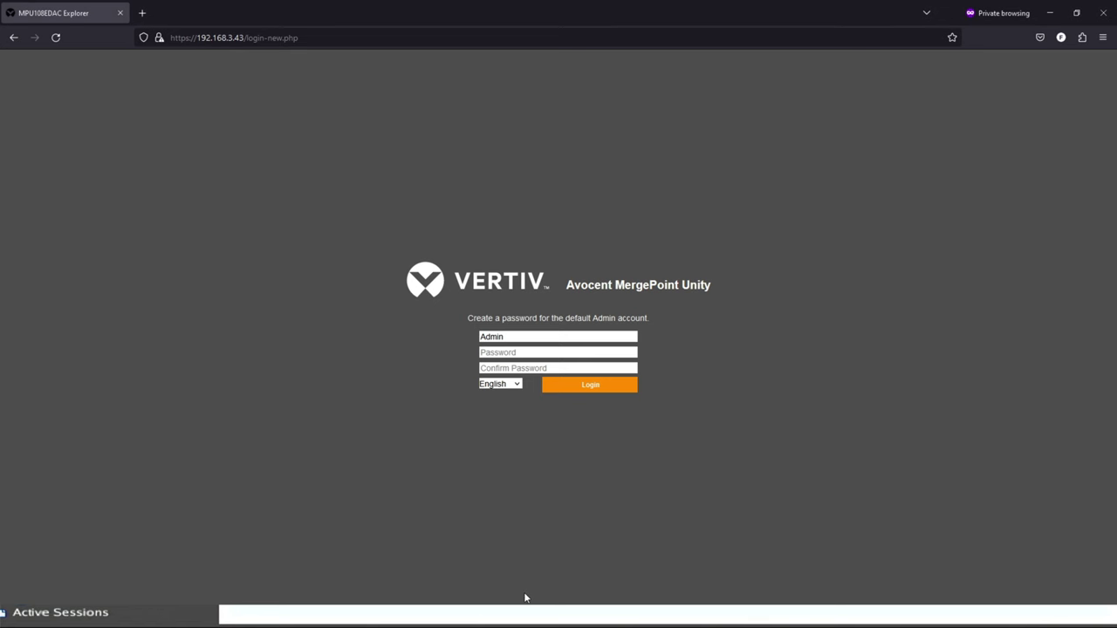
Step: Switch to the web browser and log in to the appliance by creating and confirming a password for the default Admin account
key("alt+Tab")
left_click(519, 353)
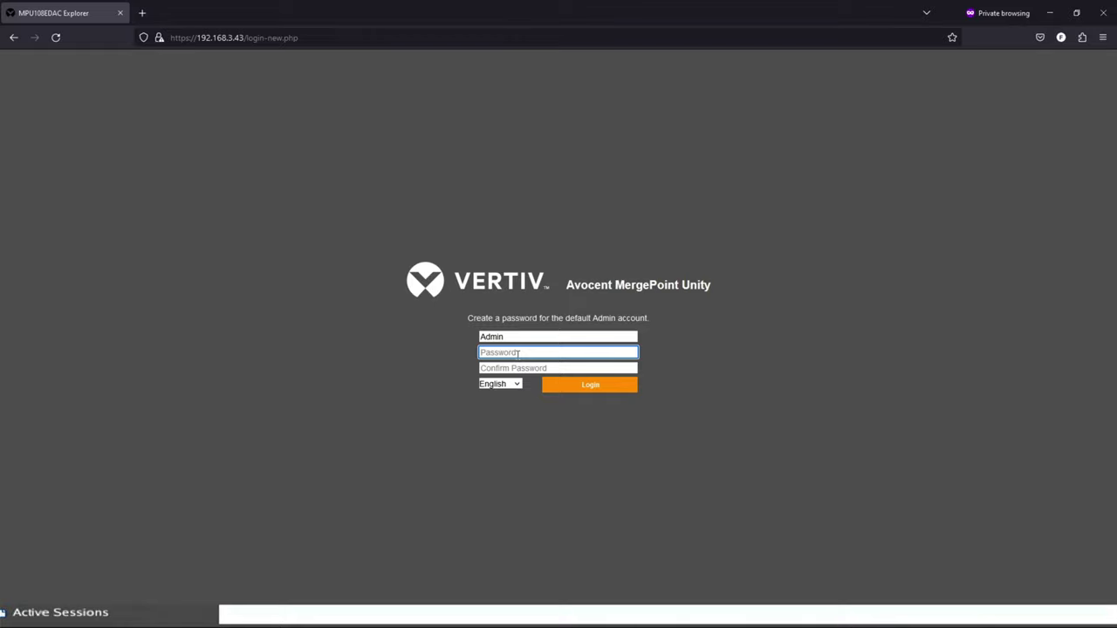
key("ctrl+v")
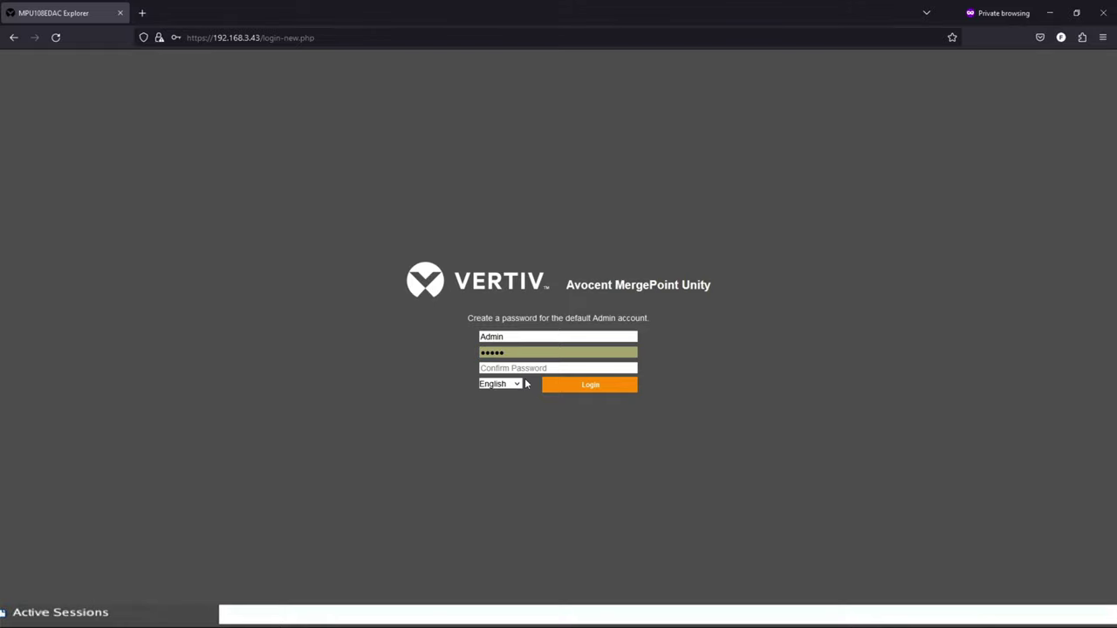
left_click(526, 368)
type("•••••")
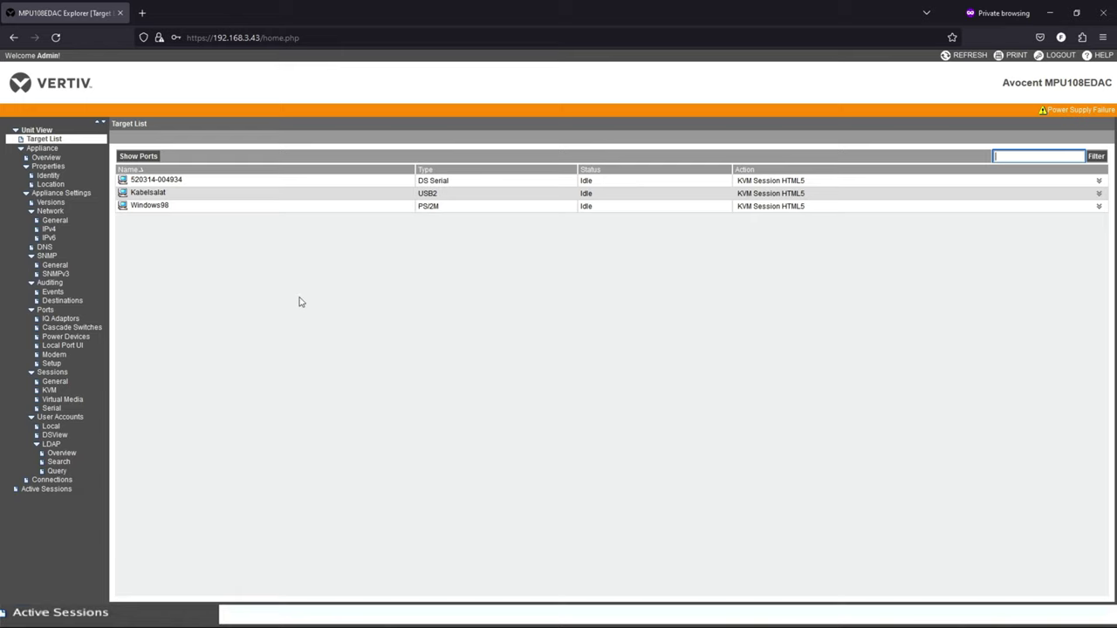
Step: Open the Windows98 target in the web interface and launch its HTML5 KVM session, retrying after dismissing the pop-up blocker alert
left_click(154, 207)
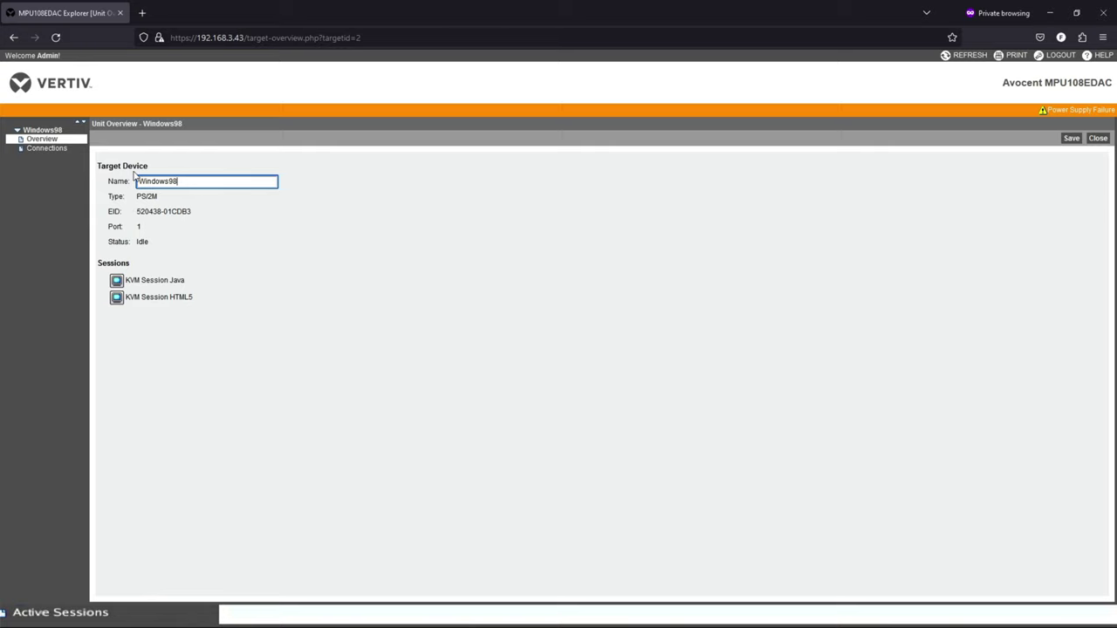
left_click(120, 301)
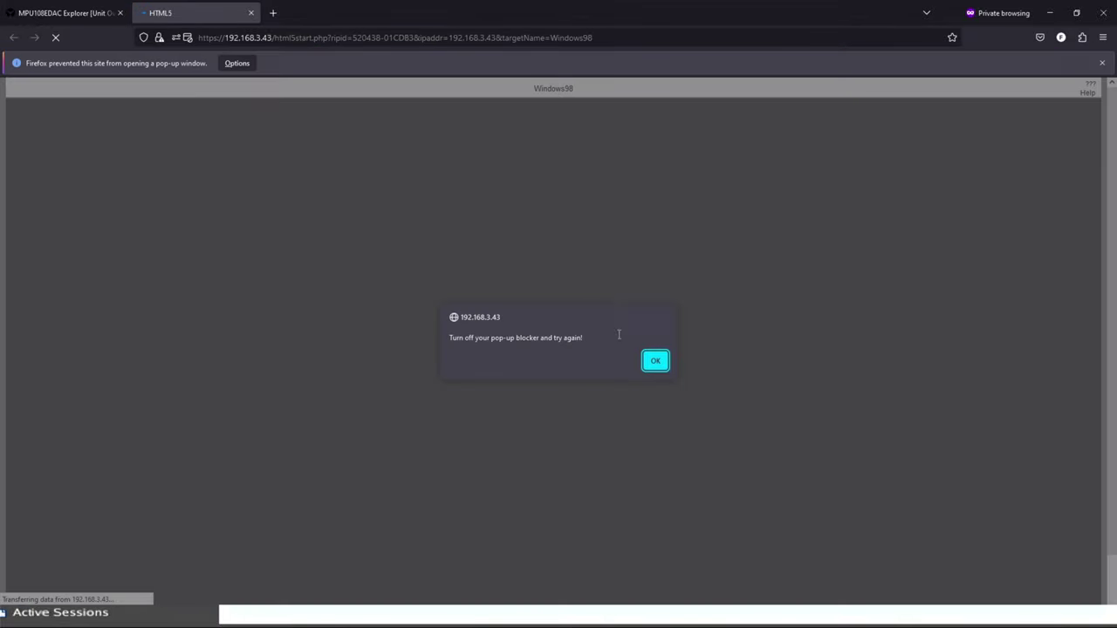
left_click(656, 365)
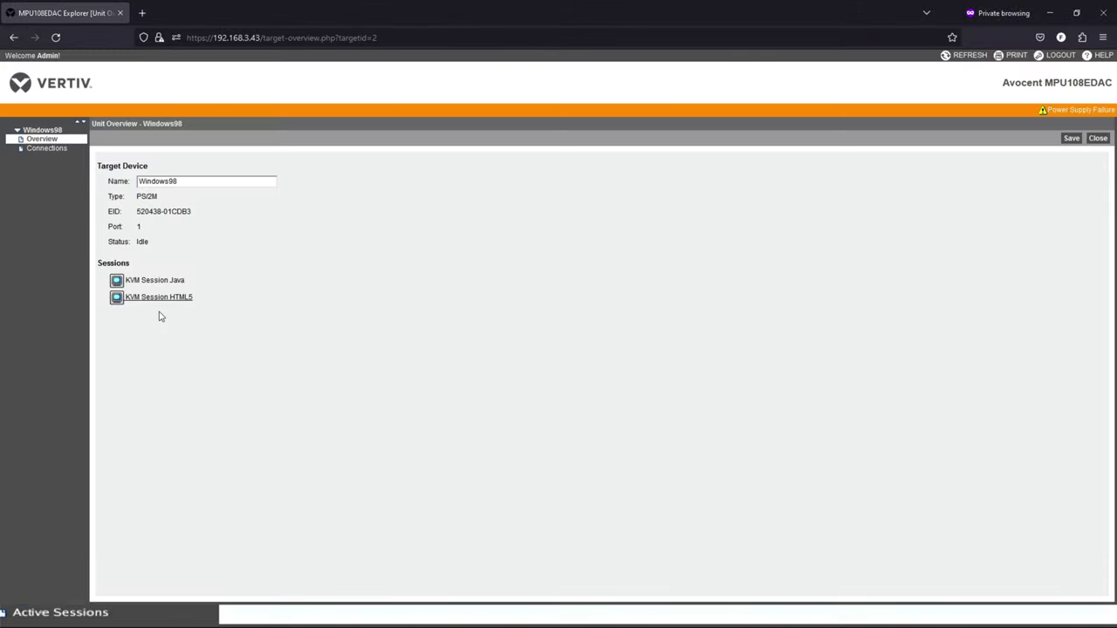
left_click(154, 299)
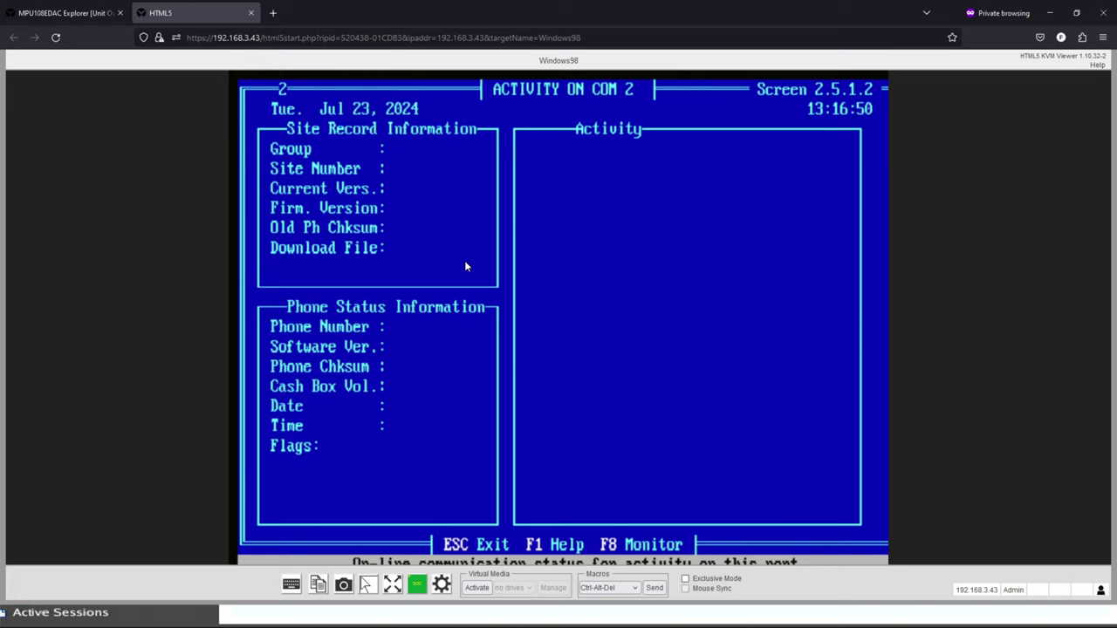
Step: Test remote keyboard input in the HTML5 viewer by leaving the modem status screens and returning to the COM 2 activity
key("Escape")
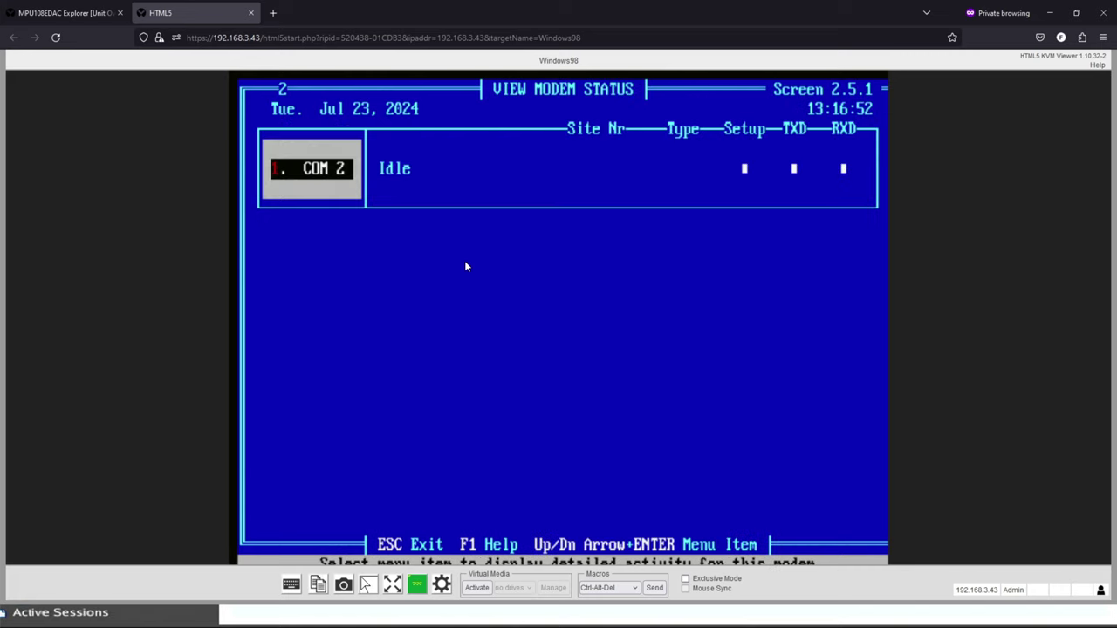
key("Escape")
key("Return")
key("Return")
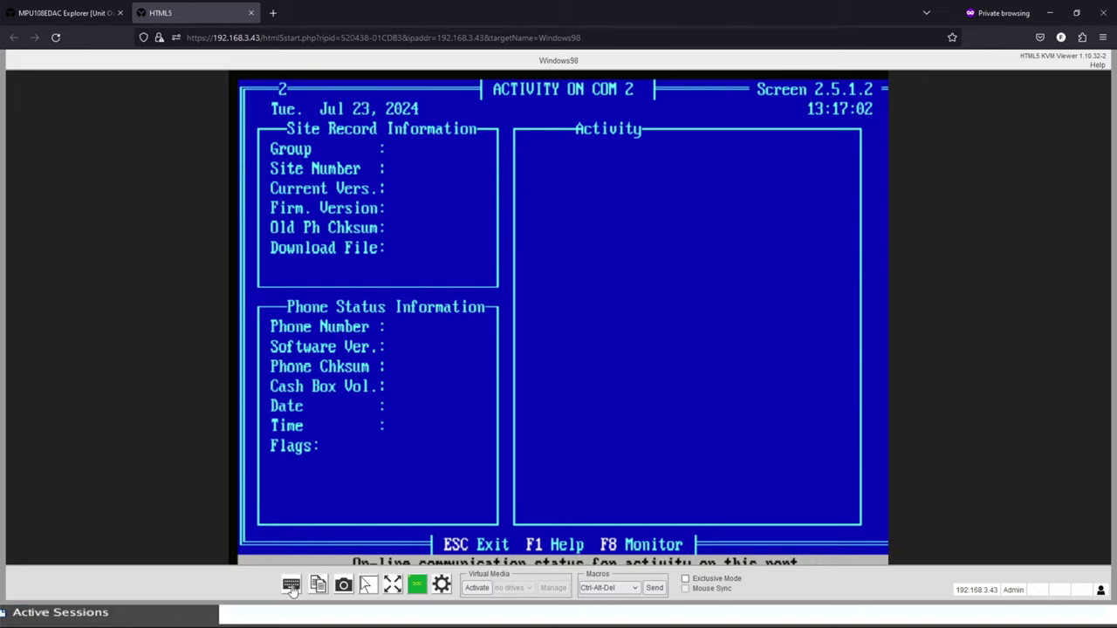
Step: Examine the HTML5 viewer's virtual keyboard and its Scaling, Touch, Performance, Macros, Paste Text and Other settings, closing both
left_click(292, 586)
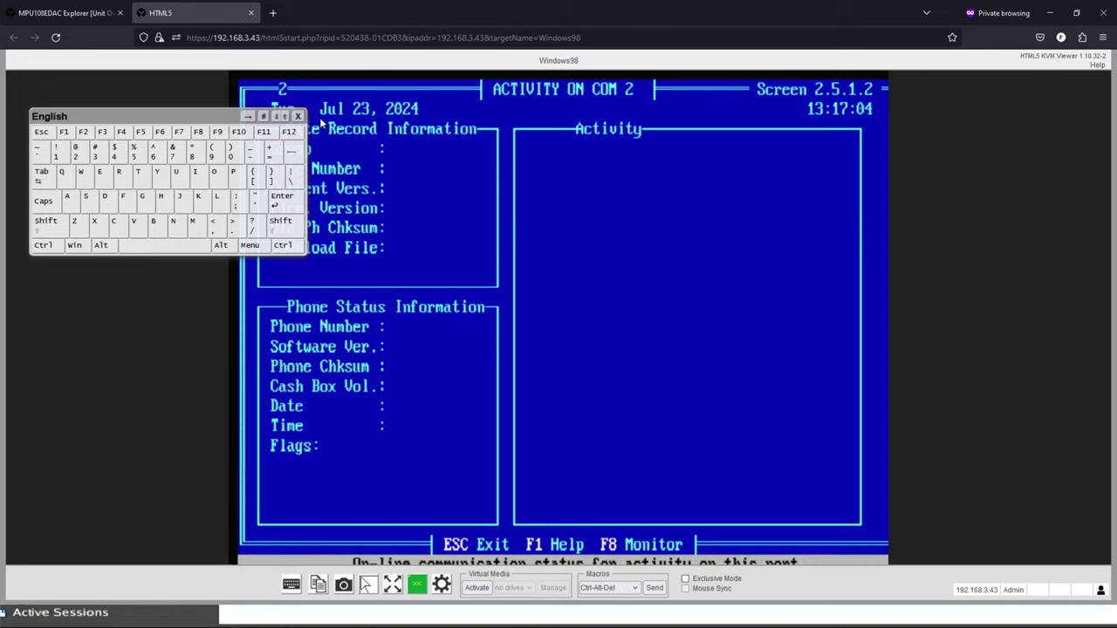
left_click(298, 117)
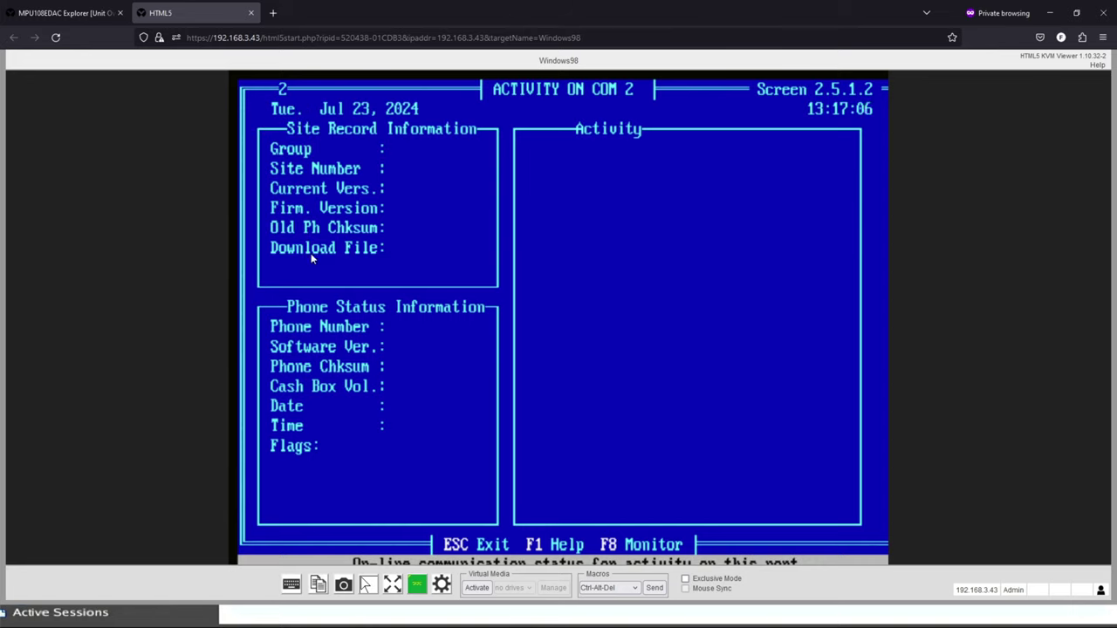
left_click(442, 586)
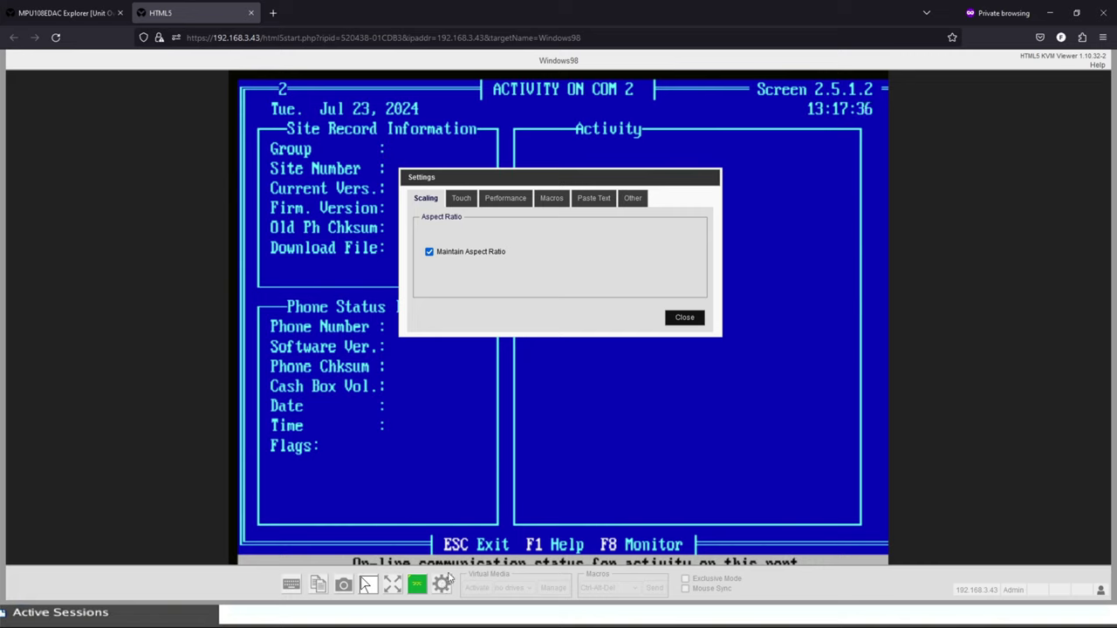
left_click(462, 201)
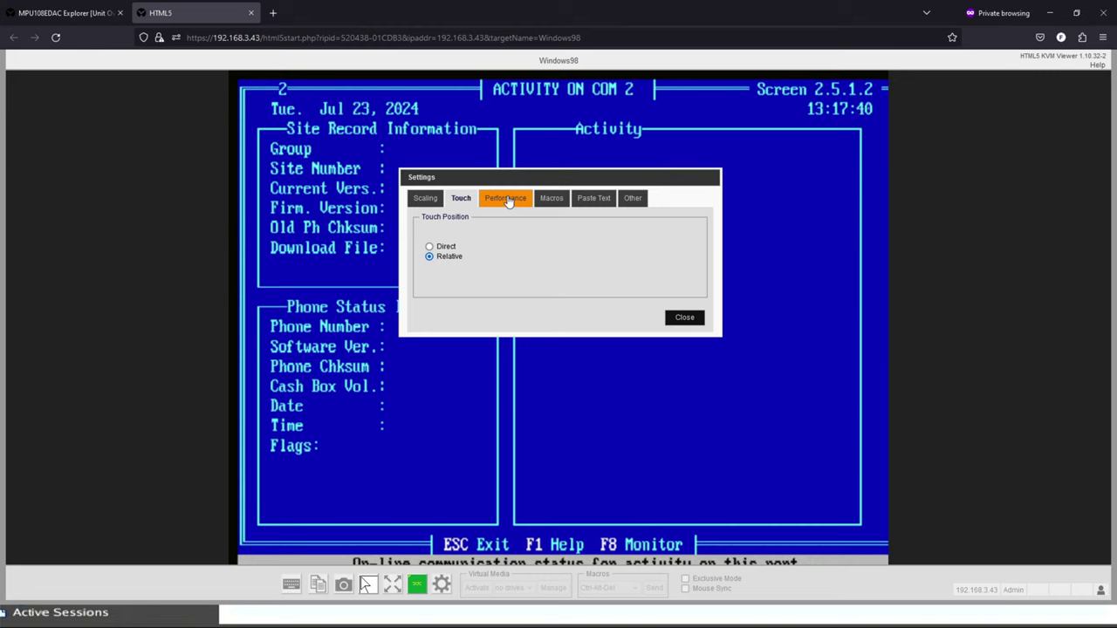
left_click(493, 200)
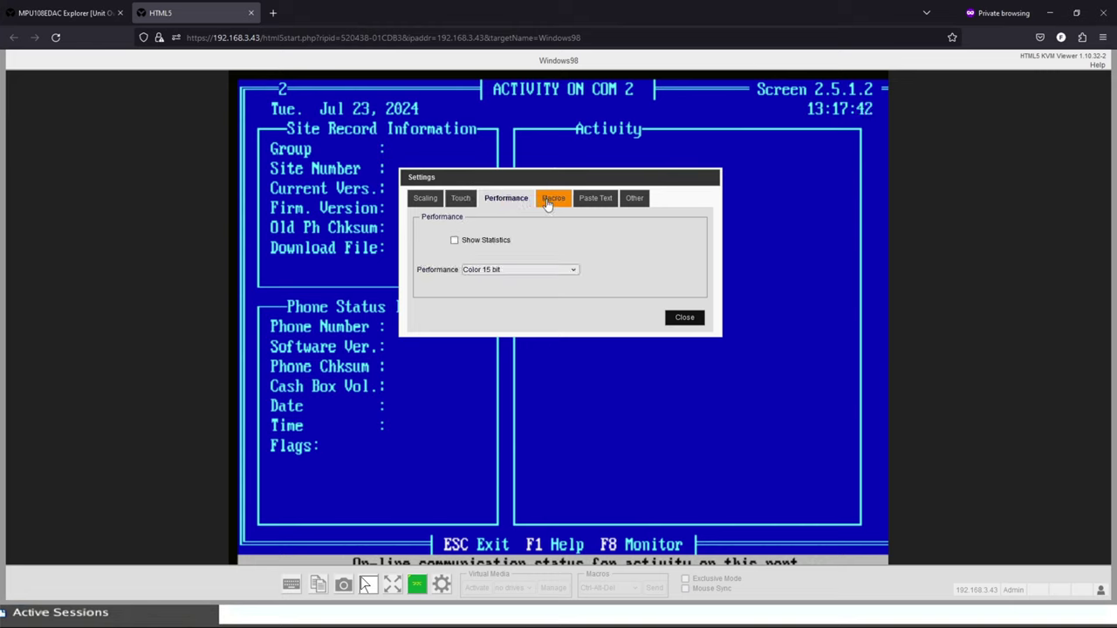
left_click(548, 201)
left_click(580, 203)
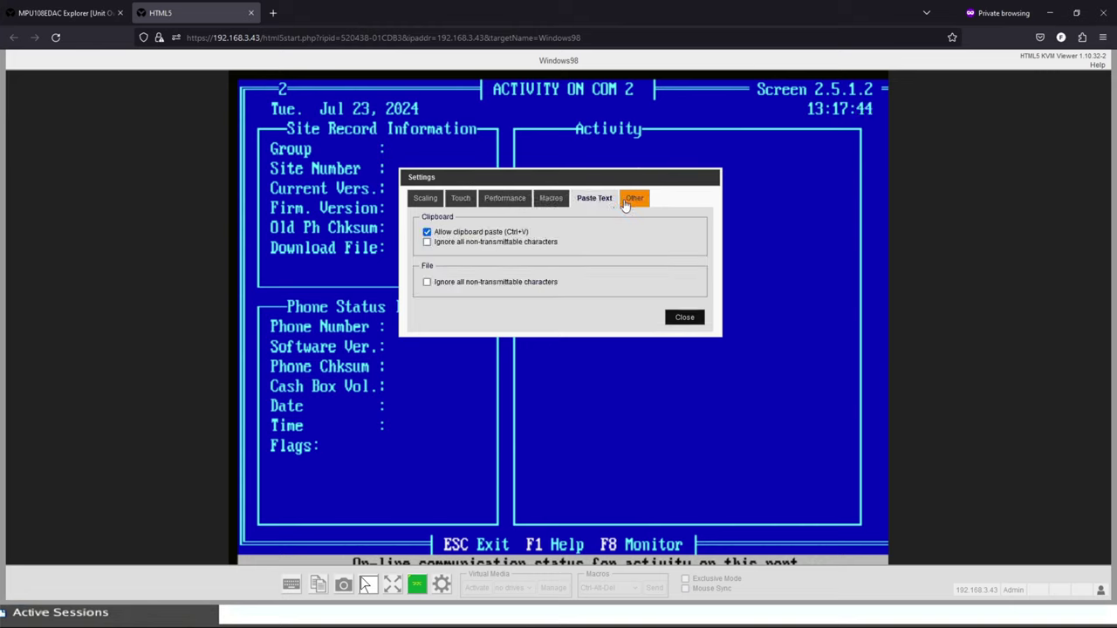
left_click(506, 201)
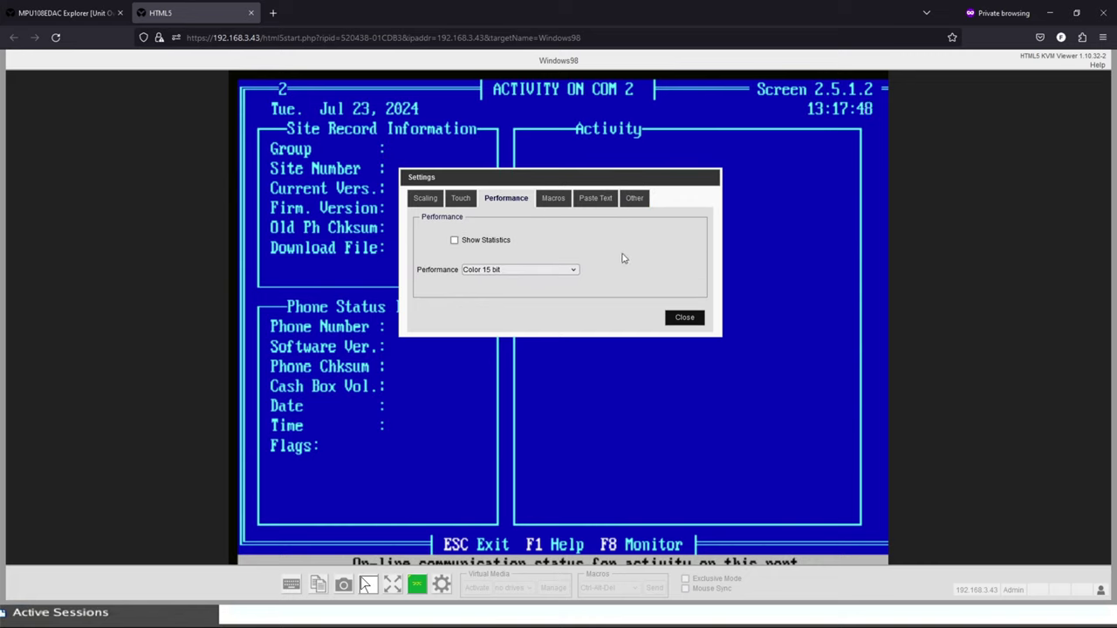
left_click(554, 199)
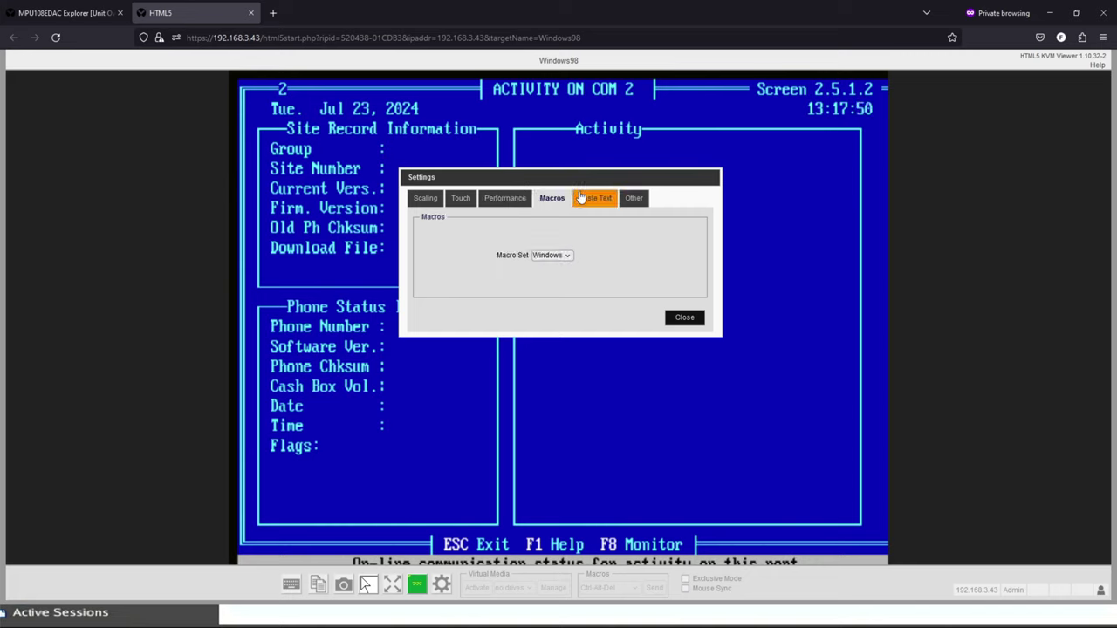
left_click(608, 201)
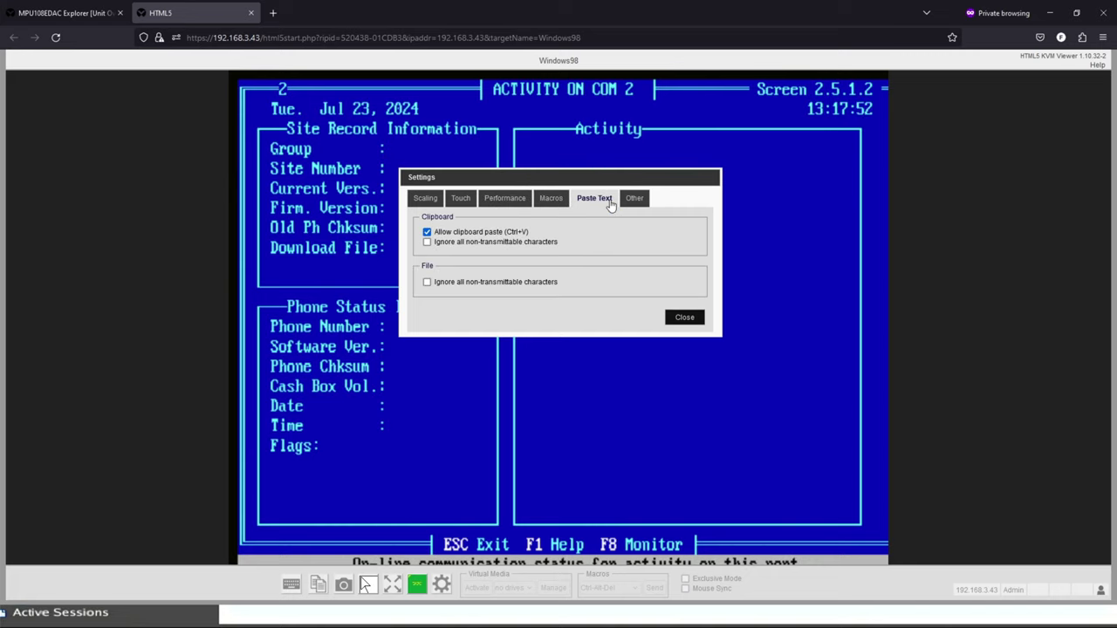
left_click(629, 202)
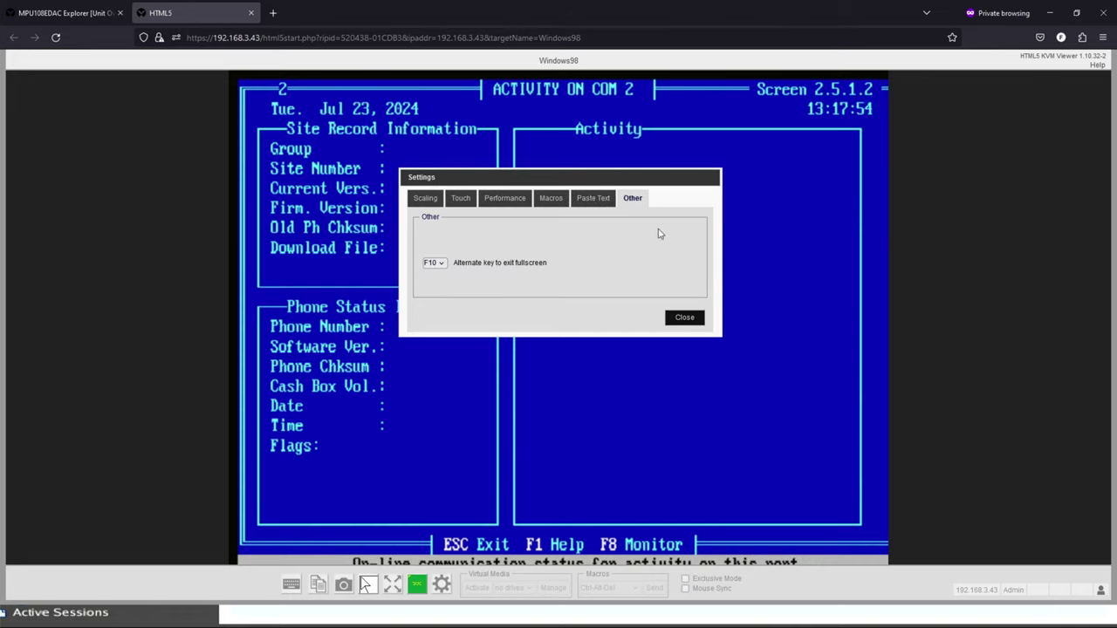
left_click(684, 317)
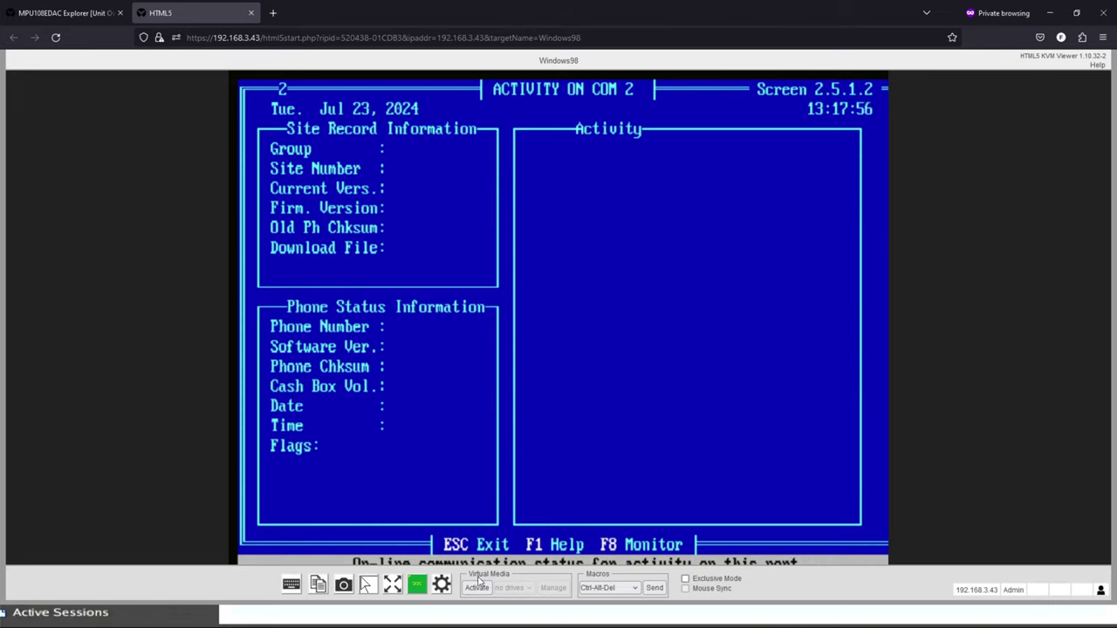